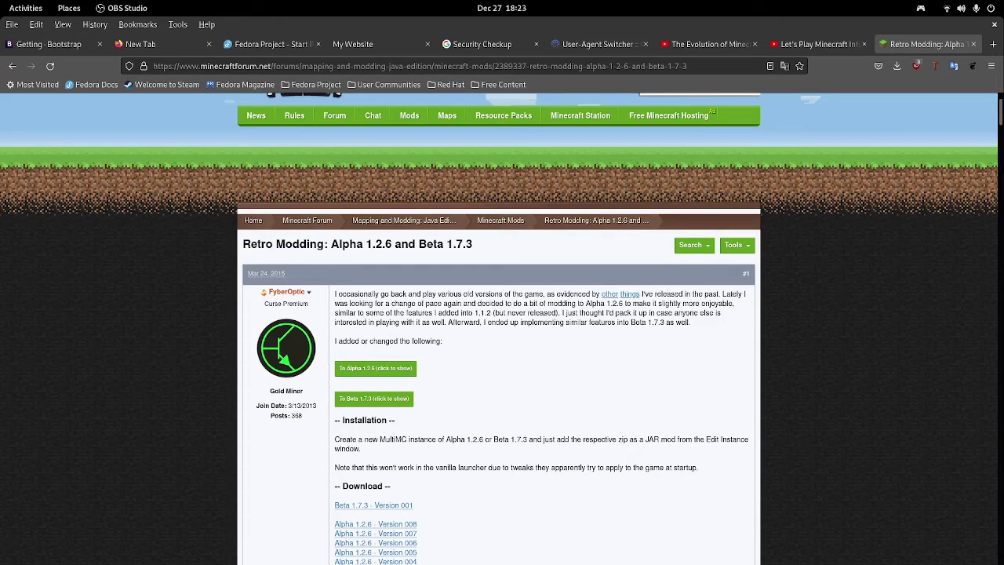
Step: Read through the Retro Modding thread's Download list and Changelog in Firefox
scroll(452, 345, down, 5)
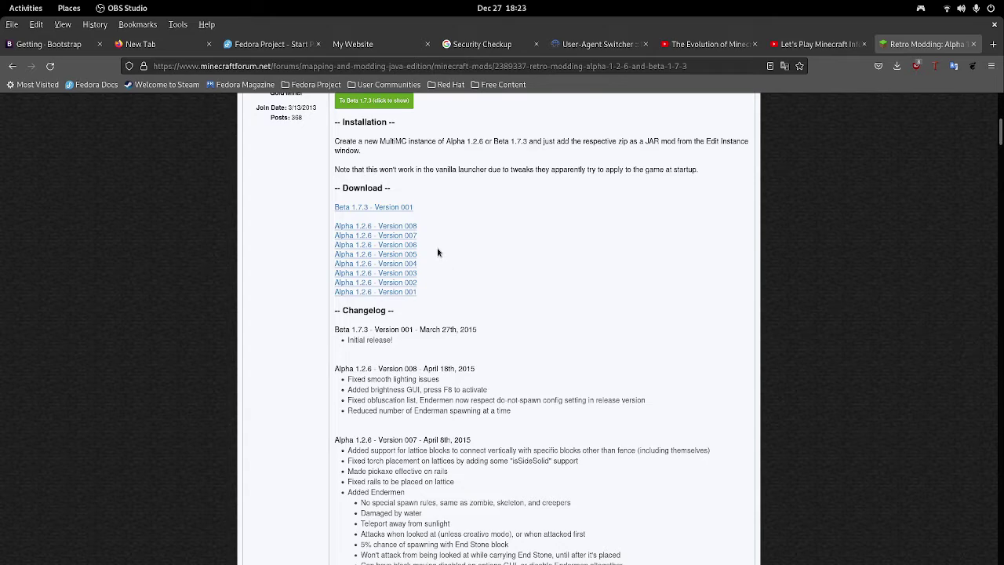
scroll(436, 229, up, 4)
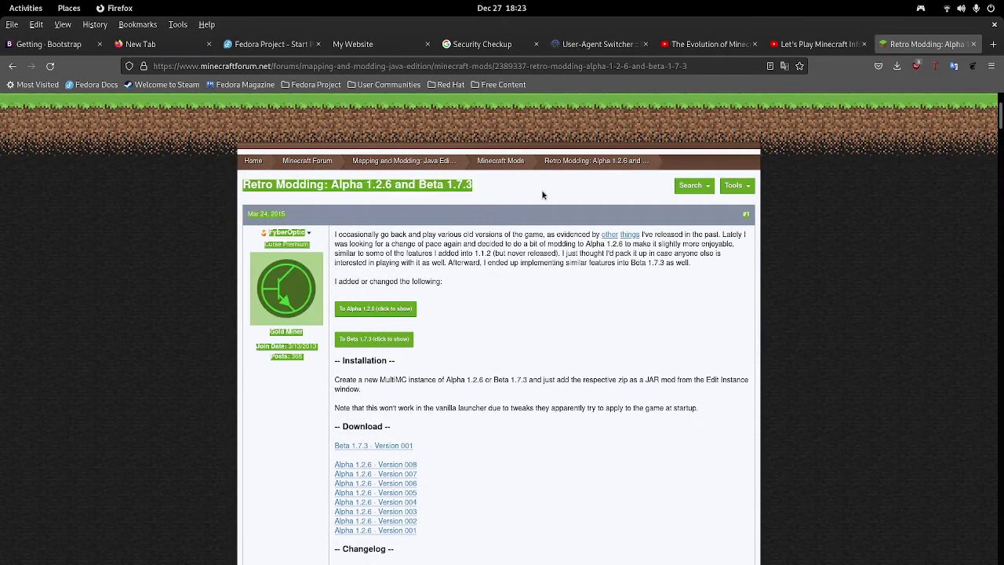
scroll(494, 277, down, 3)
scroll(494, 276, down, 15)
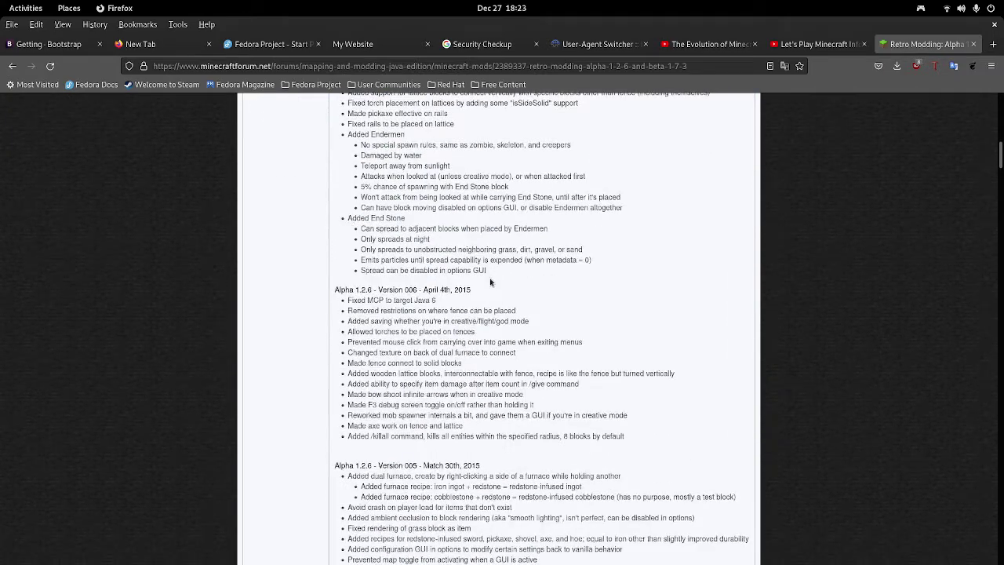
scroll(479, 283, up, 15)
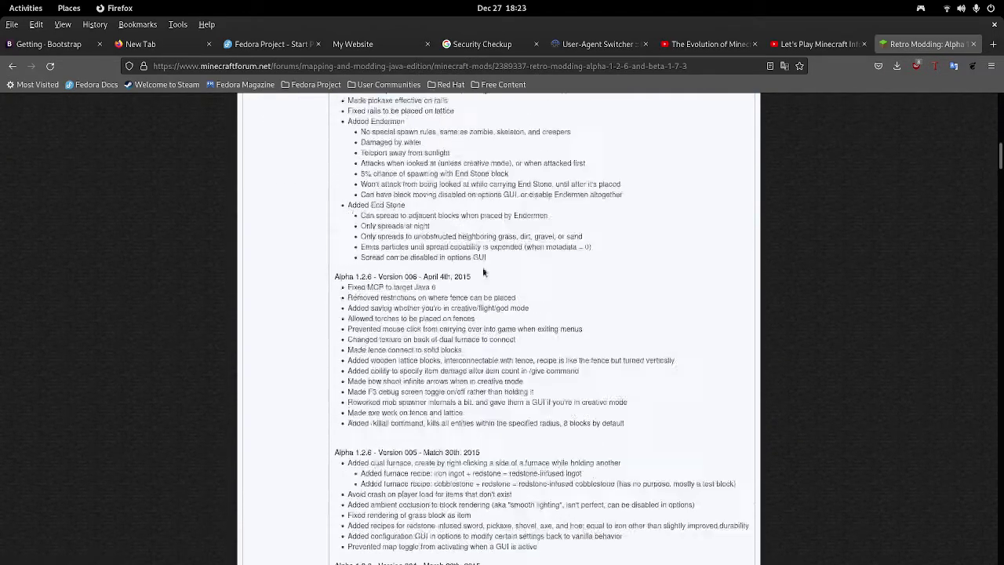
Step: Set the BetaCraft Launcher instance version to a1.2.6
mouse_move(3, 4)
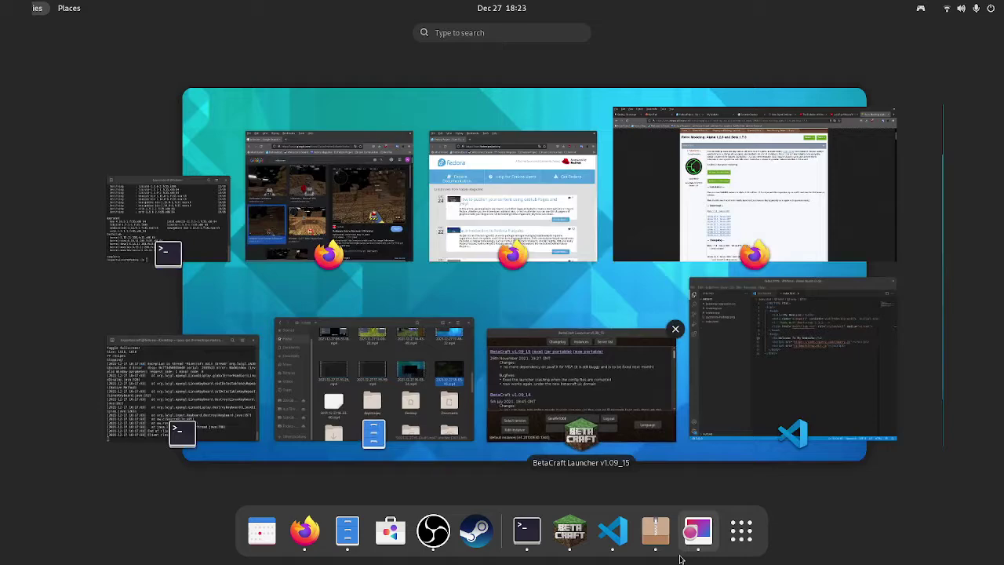
click(617, 427)
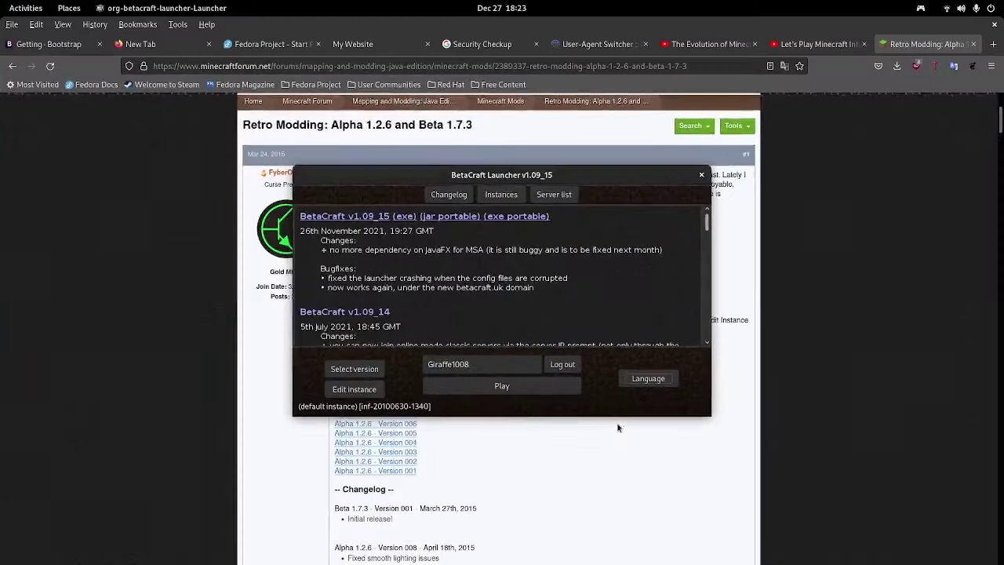
click(366, 381)
scroll(443, 314, down, 10)
scroll(471, 298, down, 8)
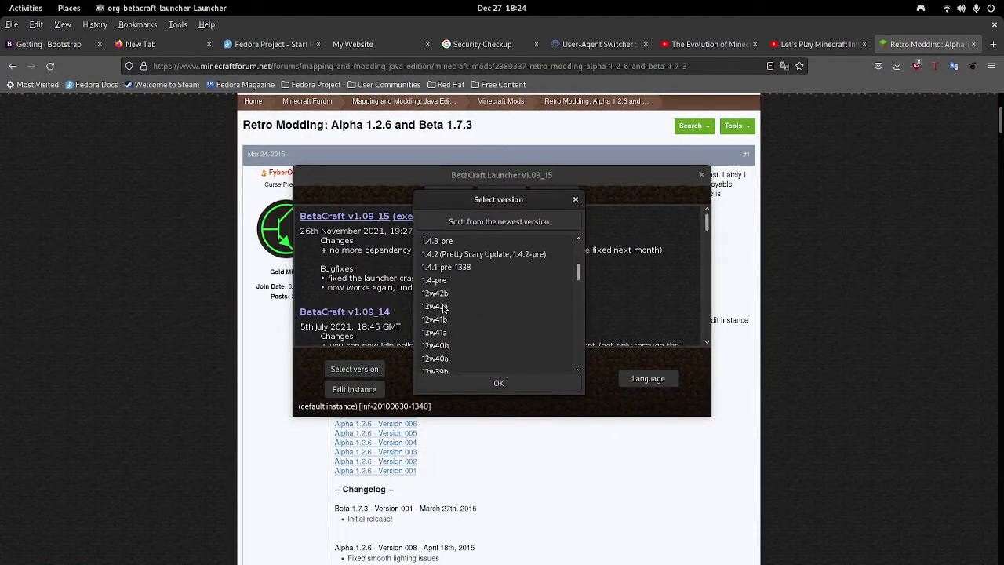
scroll(537, 272, down, 10)
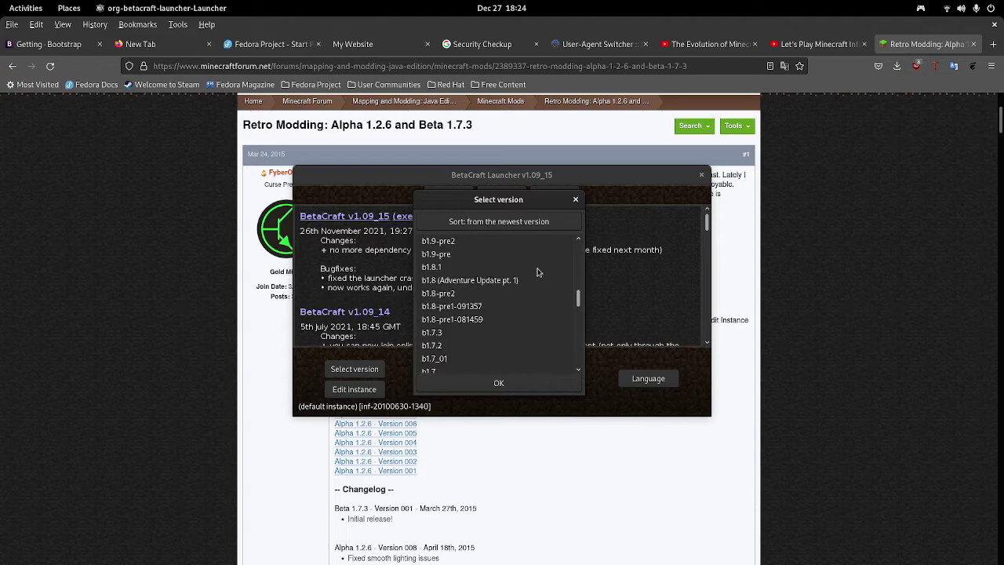
scroll(519, 280, up, 3)
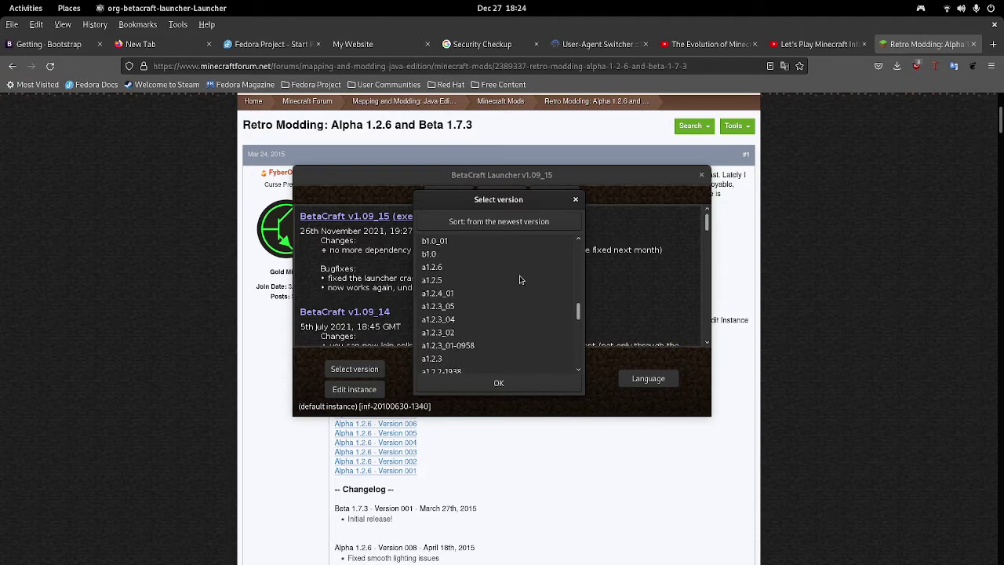
click(468, 270)
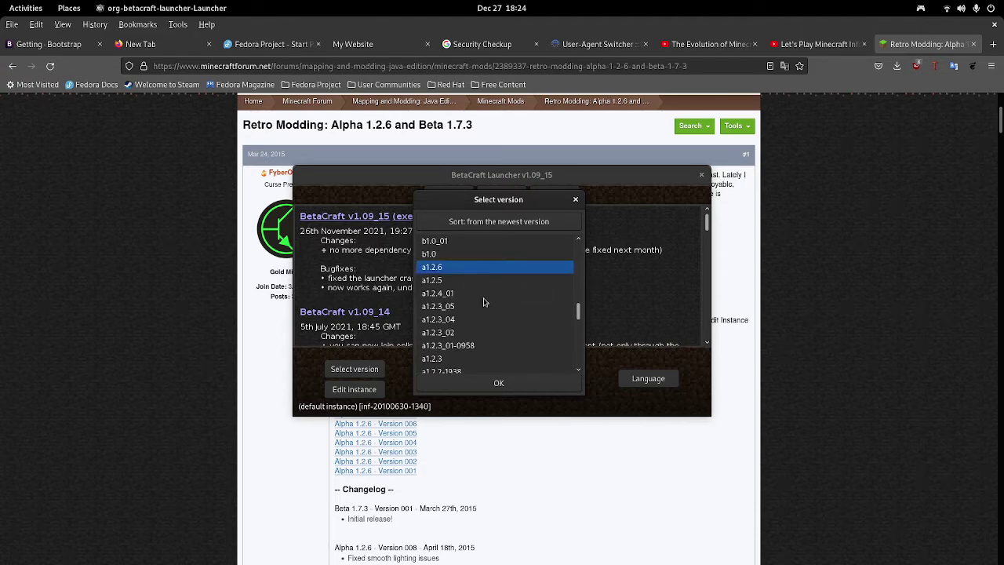
click(489, 386)
Step: Launch the game and load World 5 from Singleplayer
click(478, 387)
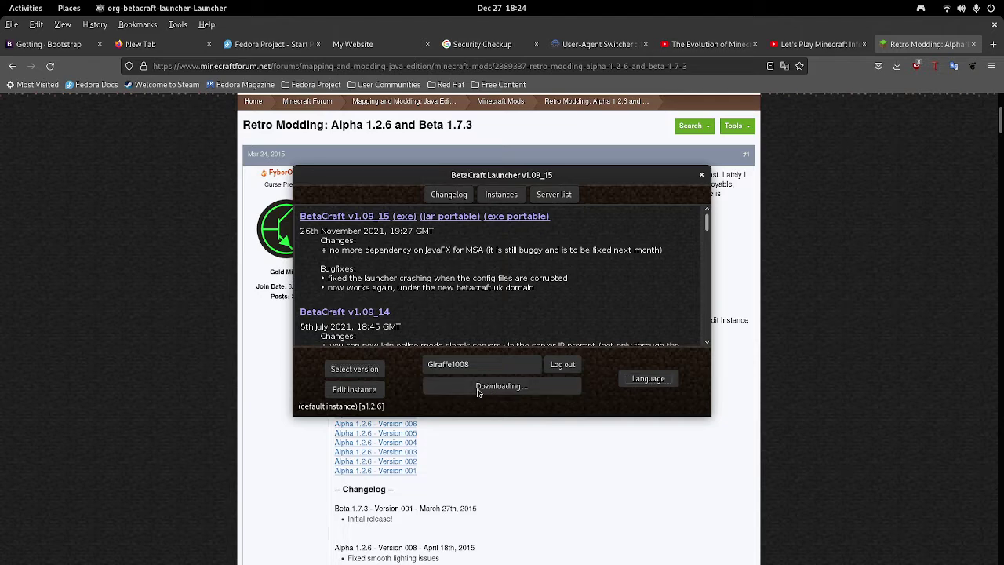
click(447, 302)
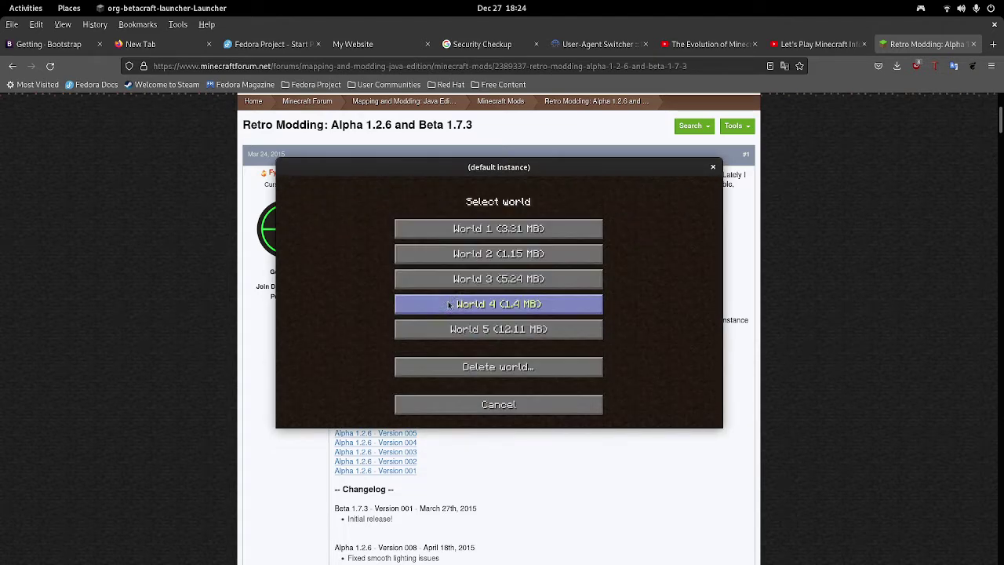
click(451, 329)
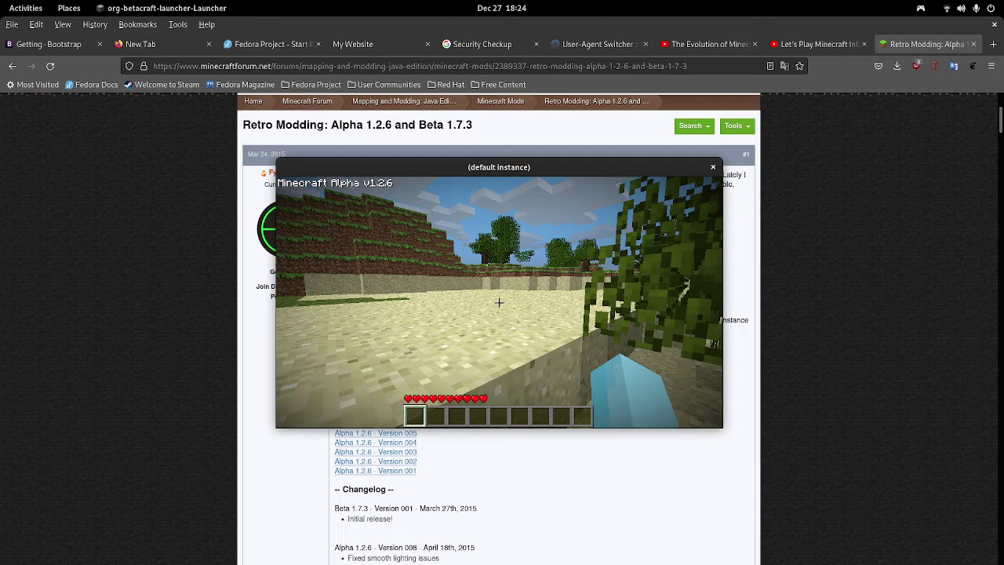
key(alt+Tab)
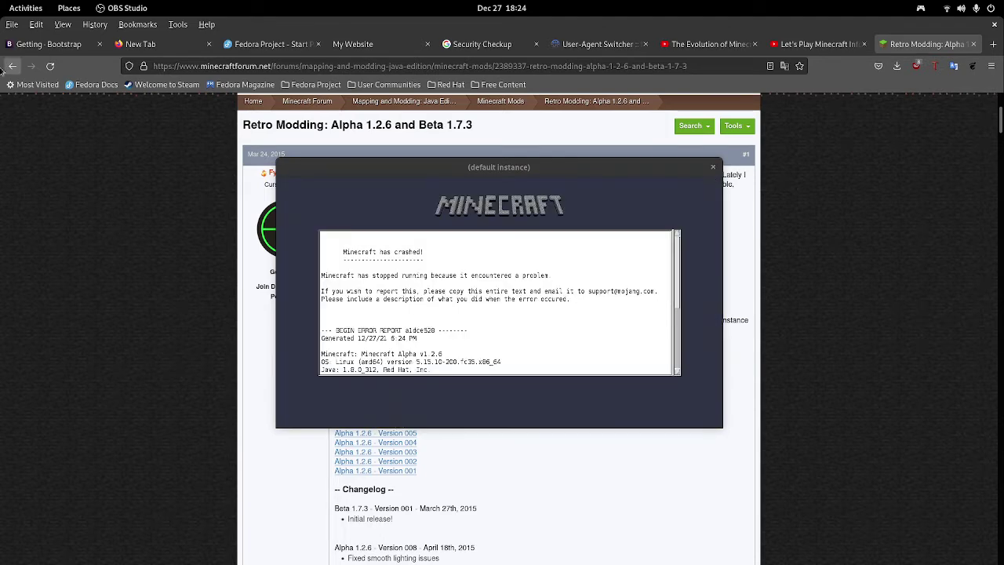
Step: Relaunch Alpha 1.2.6 and back out of the Texture Packs screen
click(713, 166)
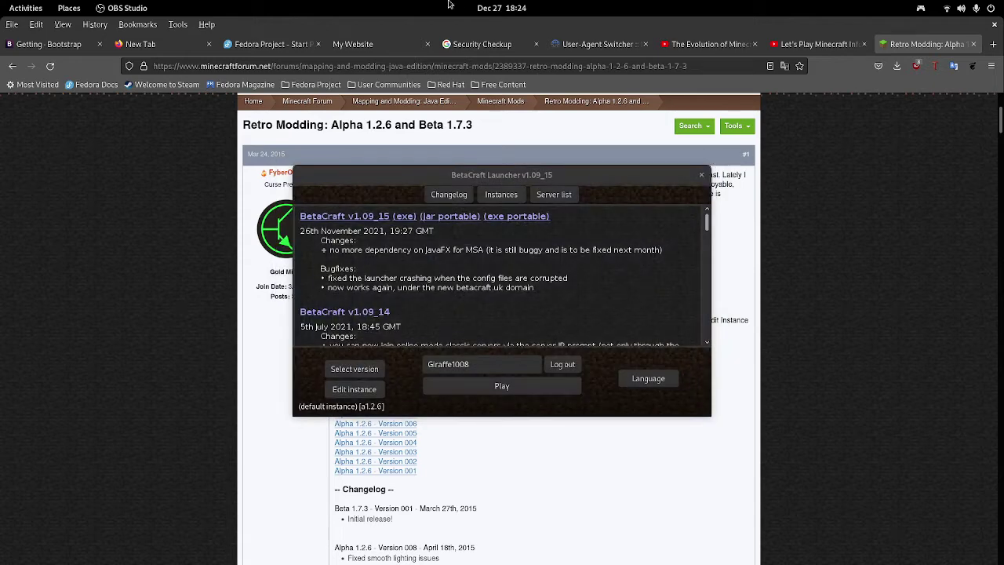
click(466, 390)
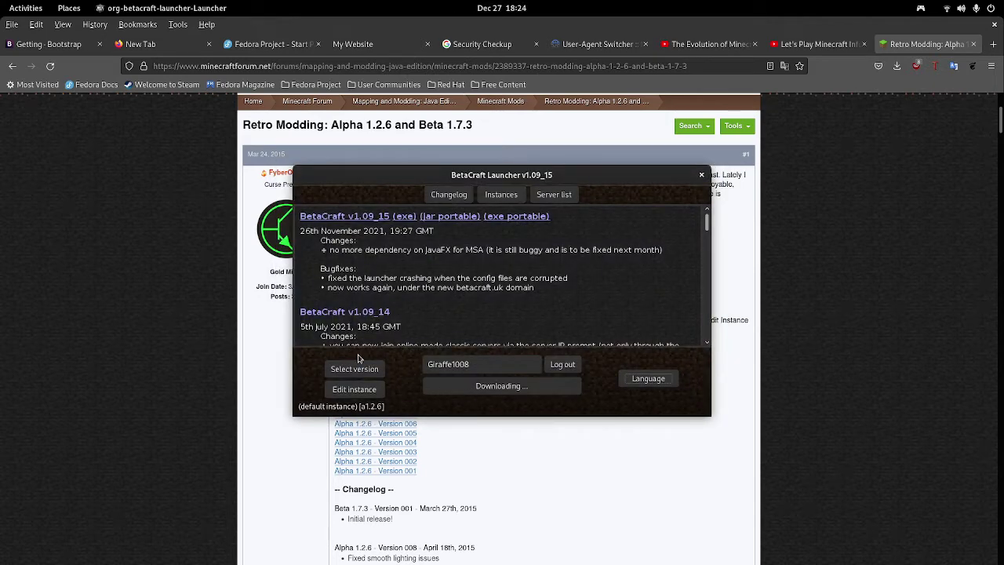
click(497, 350)
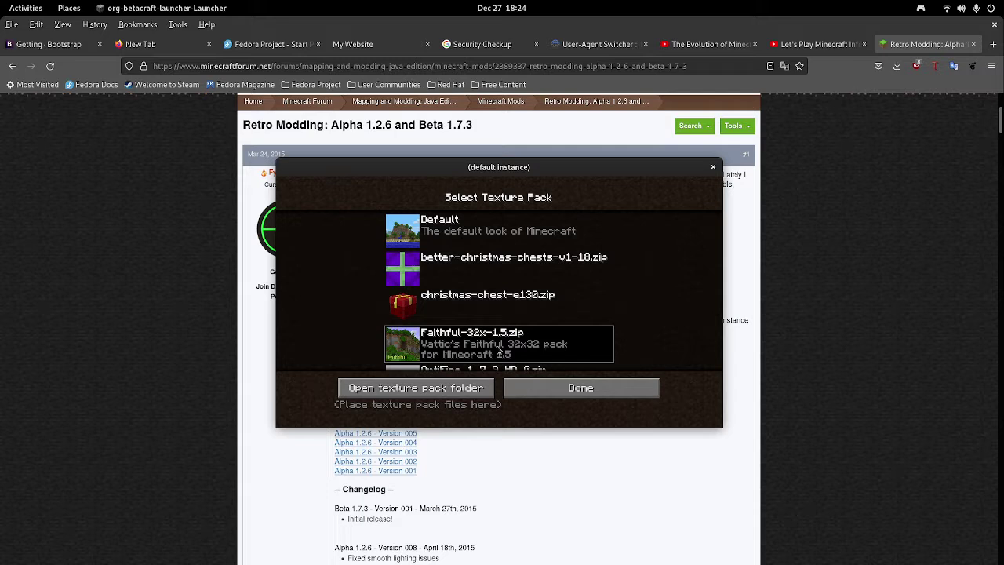
click(608, 382)
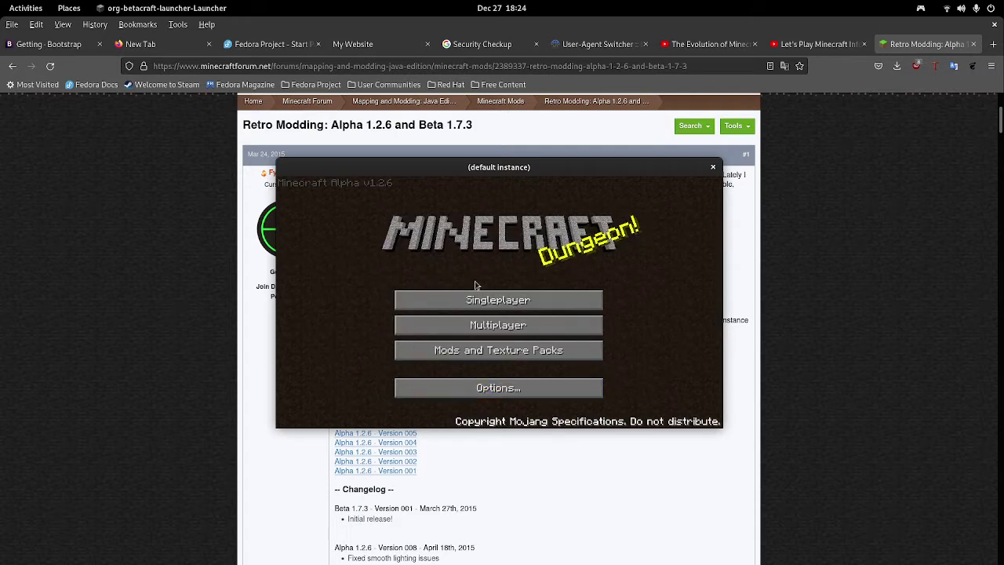
Step: Delete World1 and generate a fresh world in its empty slot
click(518, 299)
click(530, 366)
click(498, 228)
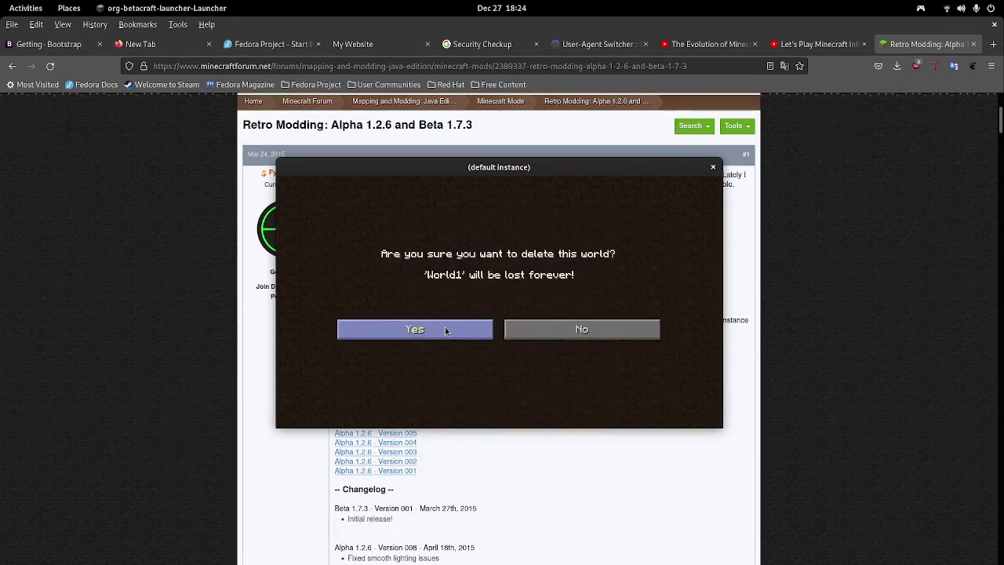
click(445, 329)
click(482, 236)
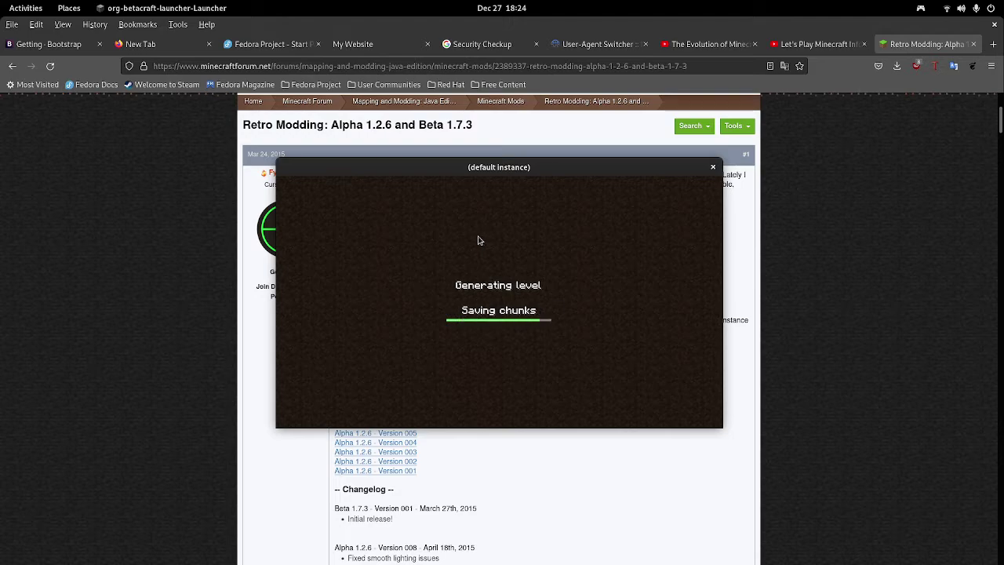
Step: Walk forward toward the trees, then pause and close the game window
key(w)
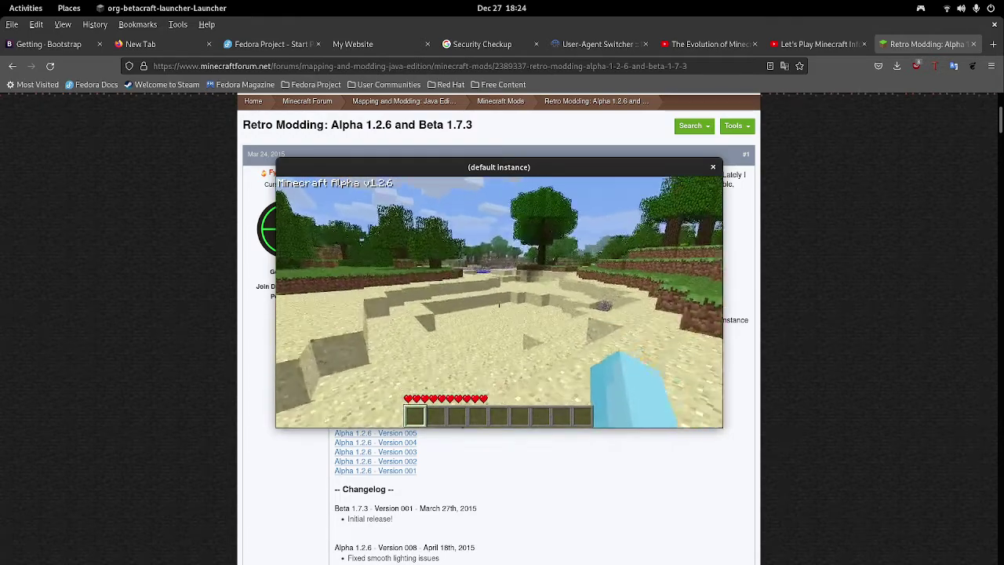
key(w)
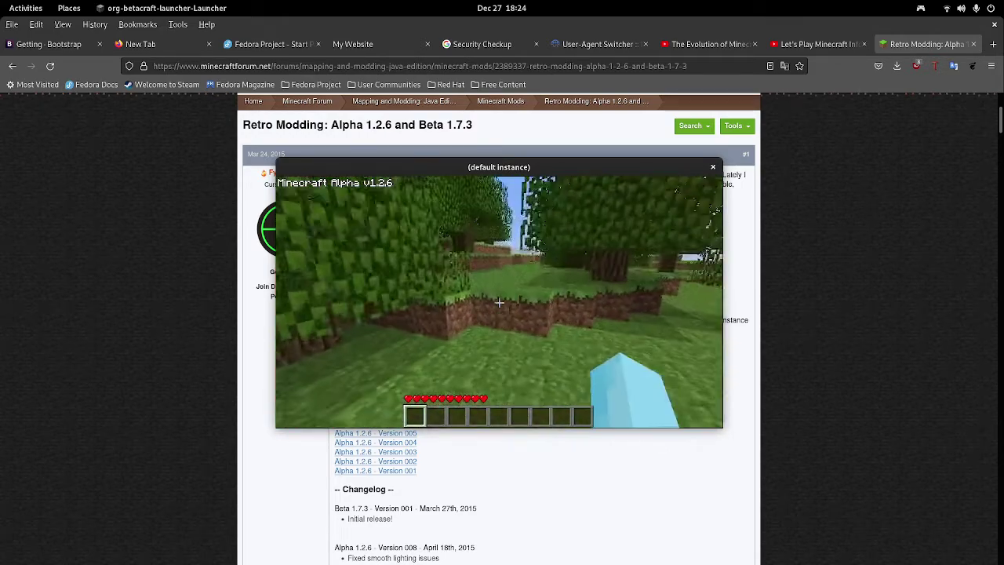
key(w)
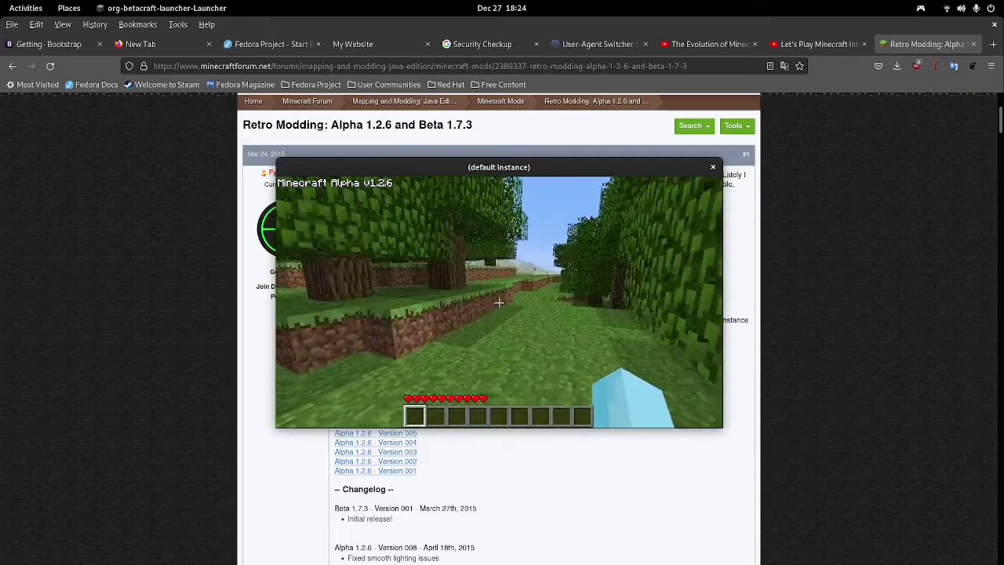
key(Escape)
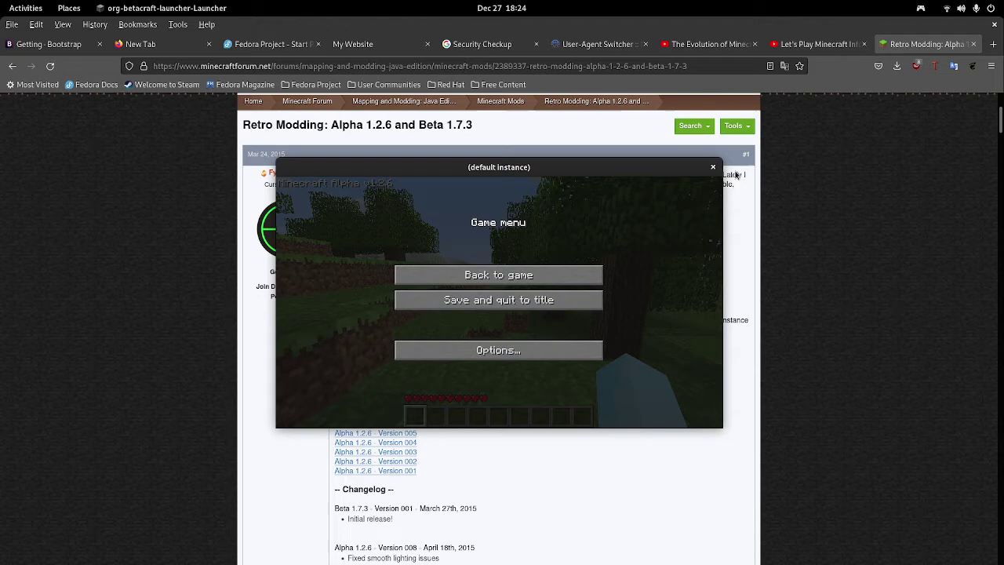
click(713, 167)
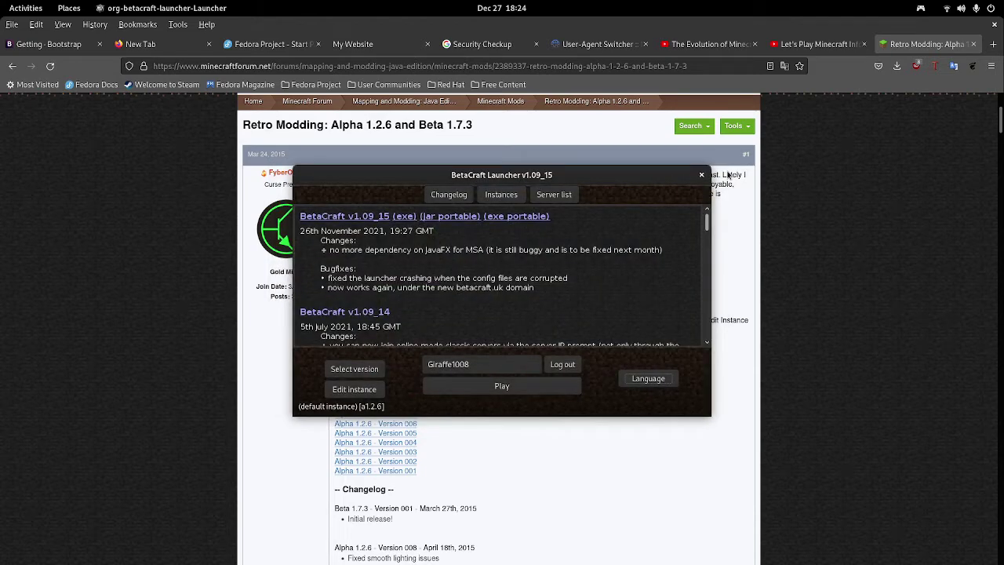
Step: Start downloading fycraft_a126_v8.zip from the forum post and confirm saving it
click(731, 174)
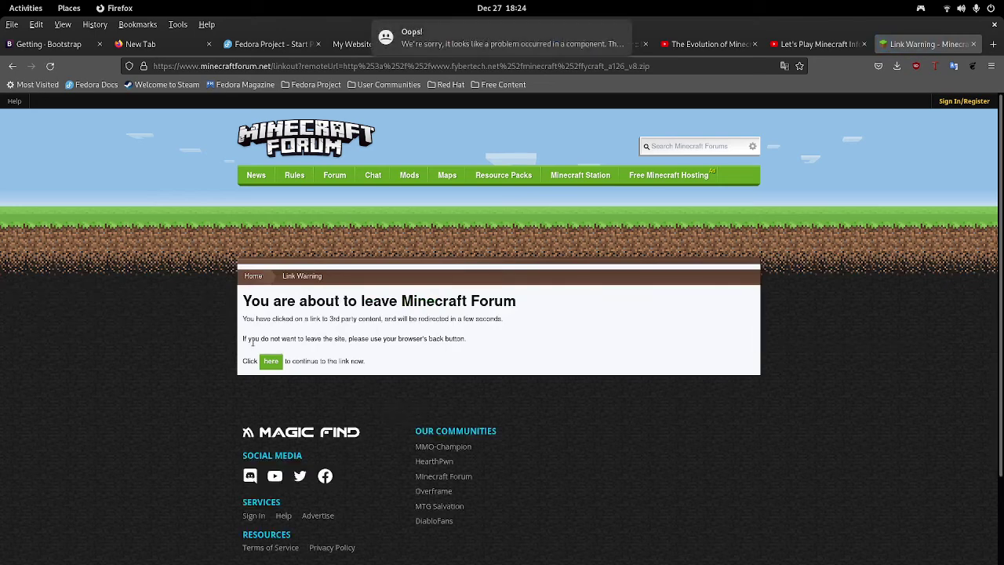
click(271, 360)
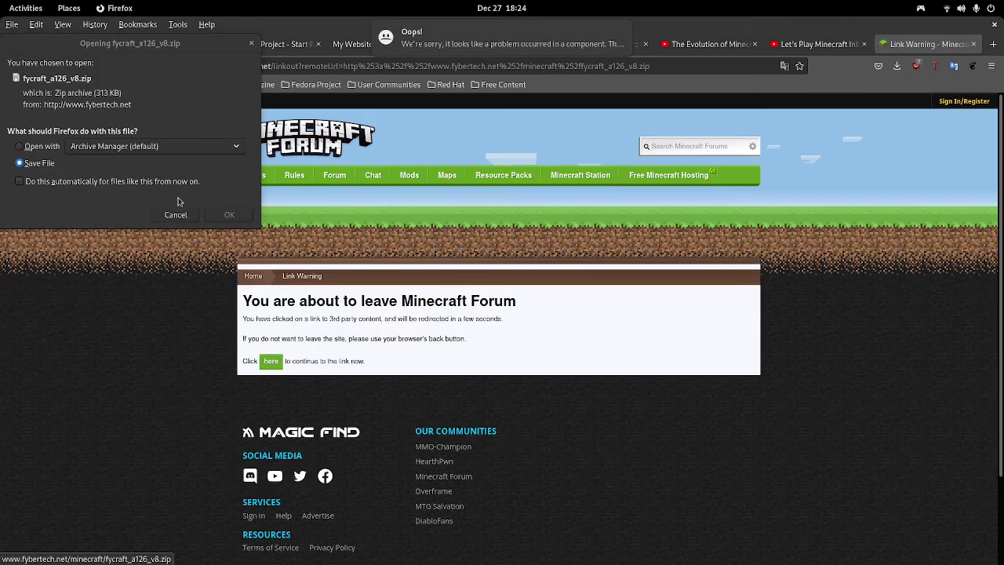
click(228, 214)
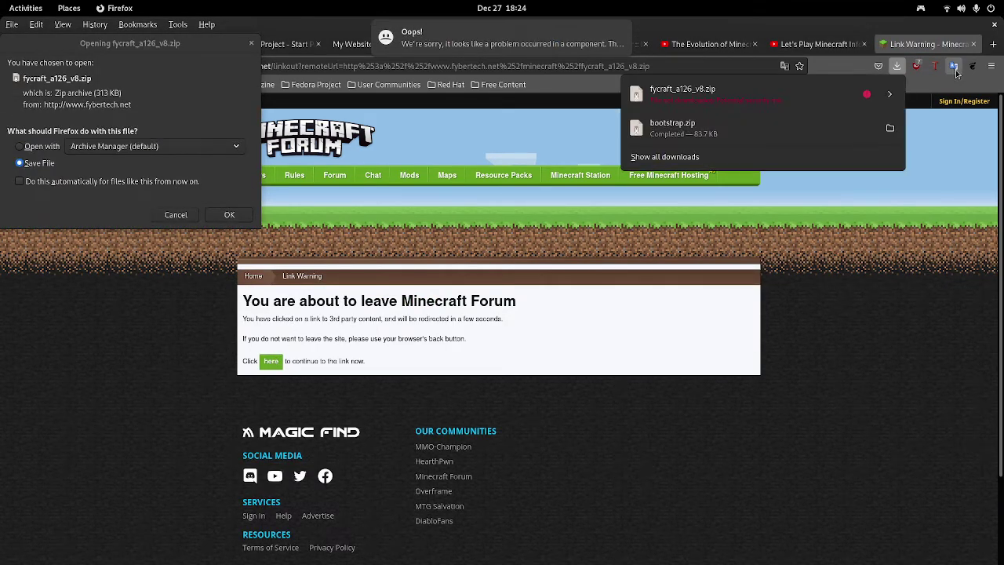
Step: Allow the blocked download and open the zip from the downloads list
click(844, 93)
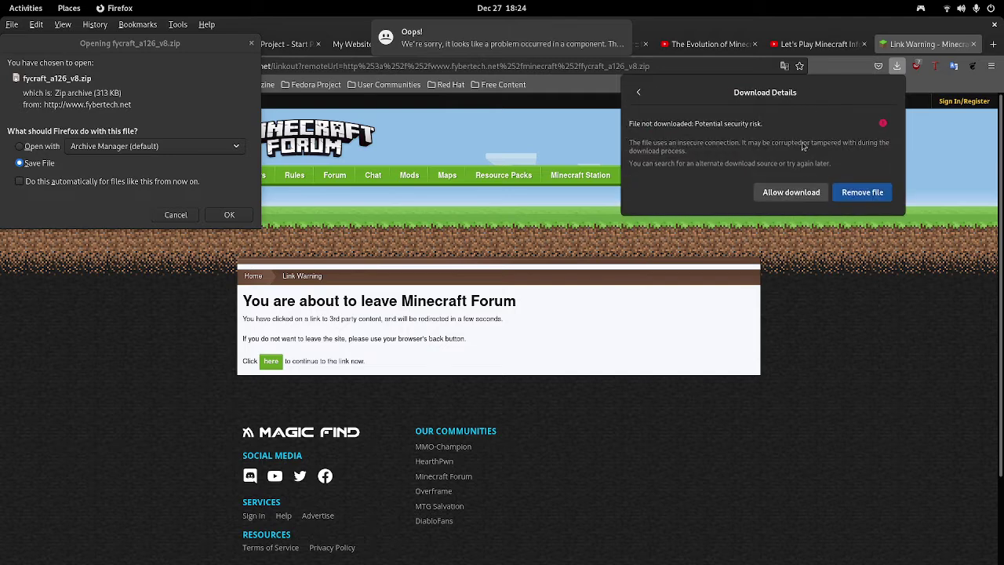
click(790, 192)
click(896, 67)
click(855, 83)
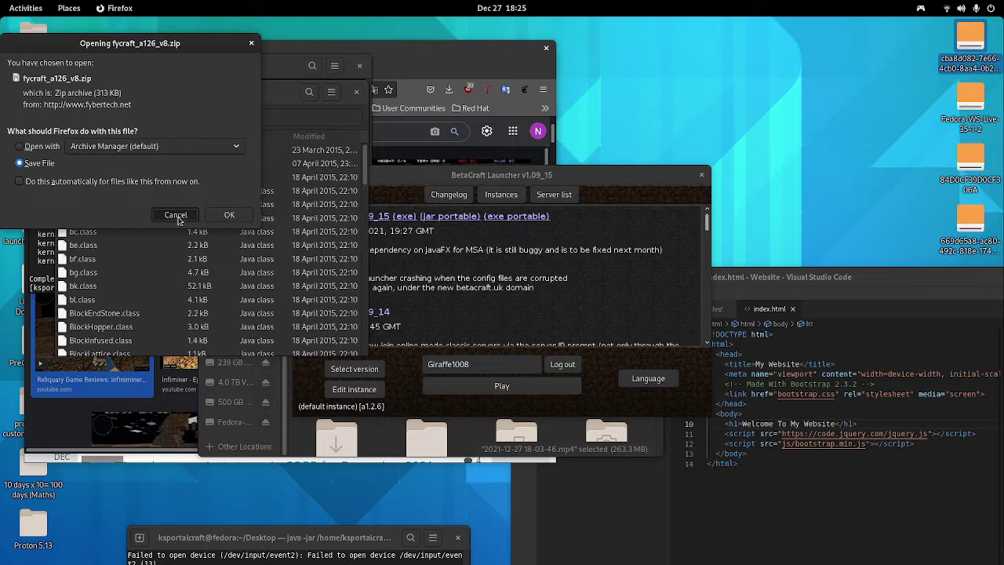
Step: Dismiss the leftover download prompt and scroll the Home folder to find hidden folders
click(176, 214)
click(427, 435)
scroll(439, 329, up, 2)
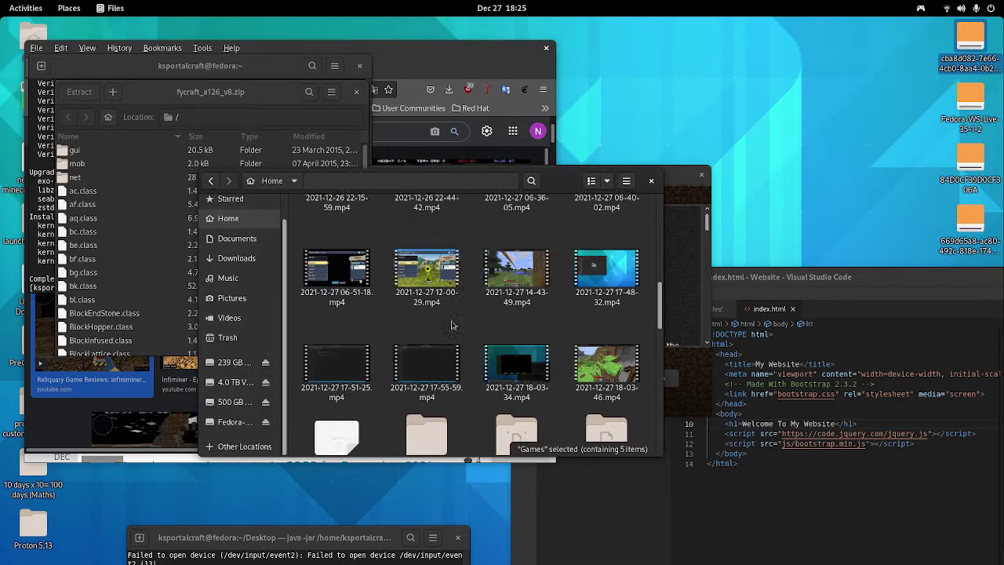
scroll(432, 335, down, 5)
scroll(423, 317, up, 5)
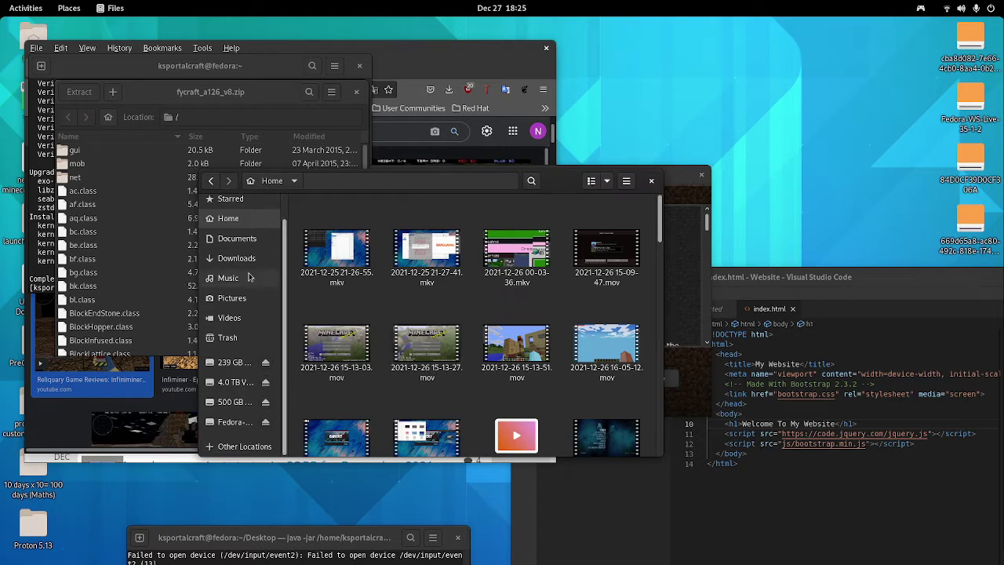
scroll(480, 312, down, 1)
scroll(484, 309, up, 1)
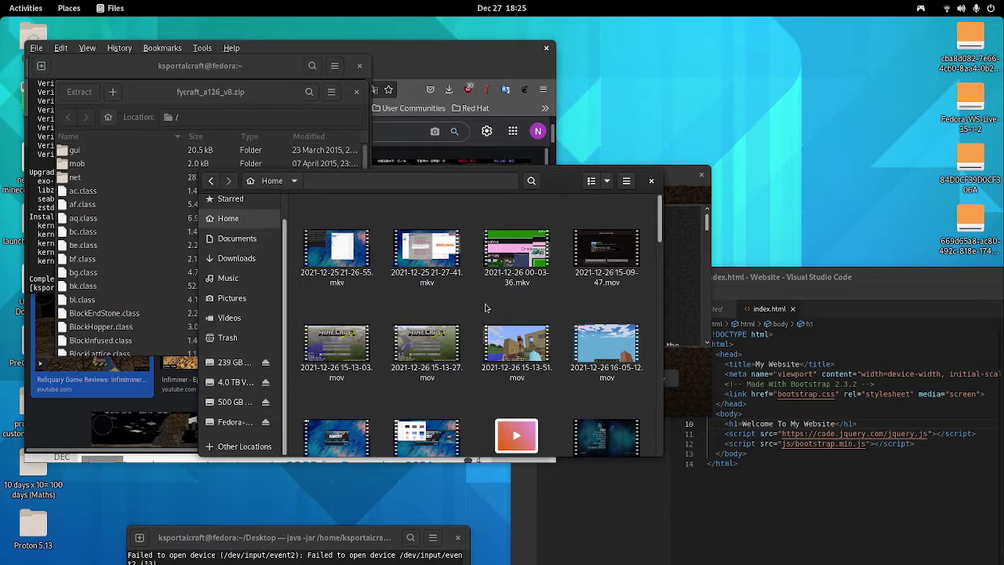
ctrl+scroll(485, 308, down, 1)
scroll(439, 329, down, 5)
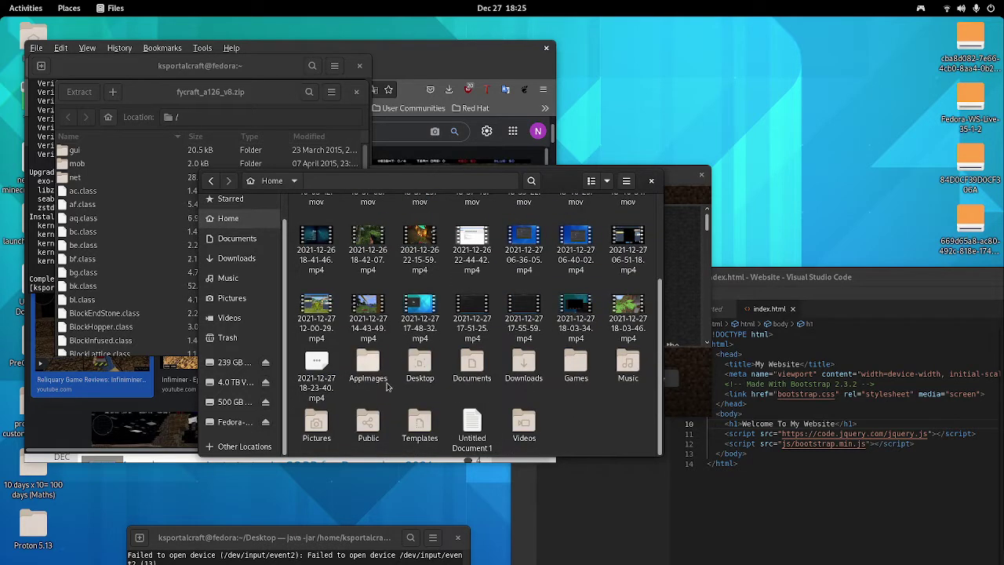
scroll(386, 385, down, 2)
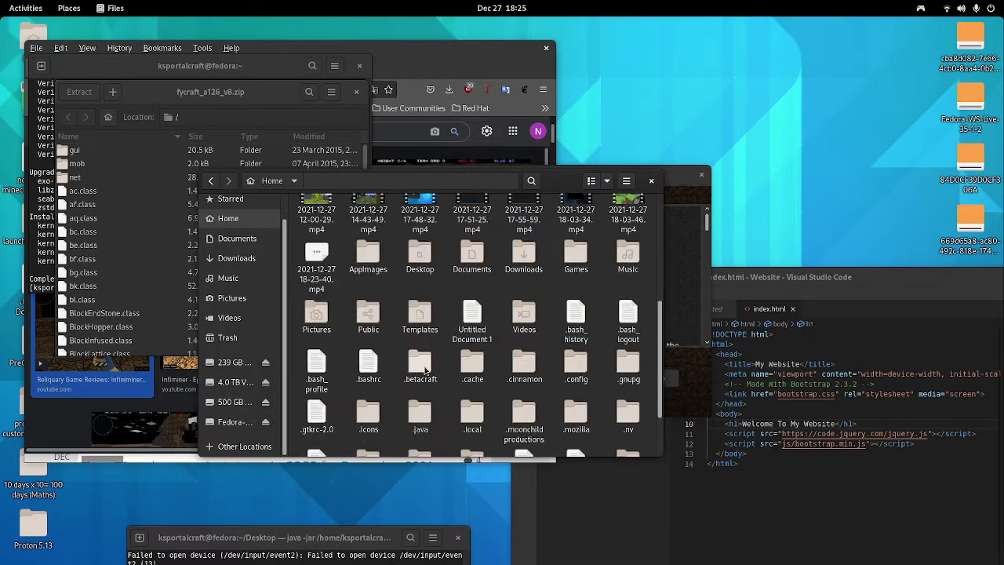
Step: Open .betacraft/versions to see the game jars like a1.2.6.jar
double_click(424, 371)
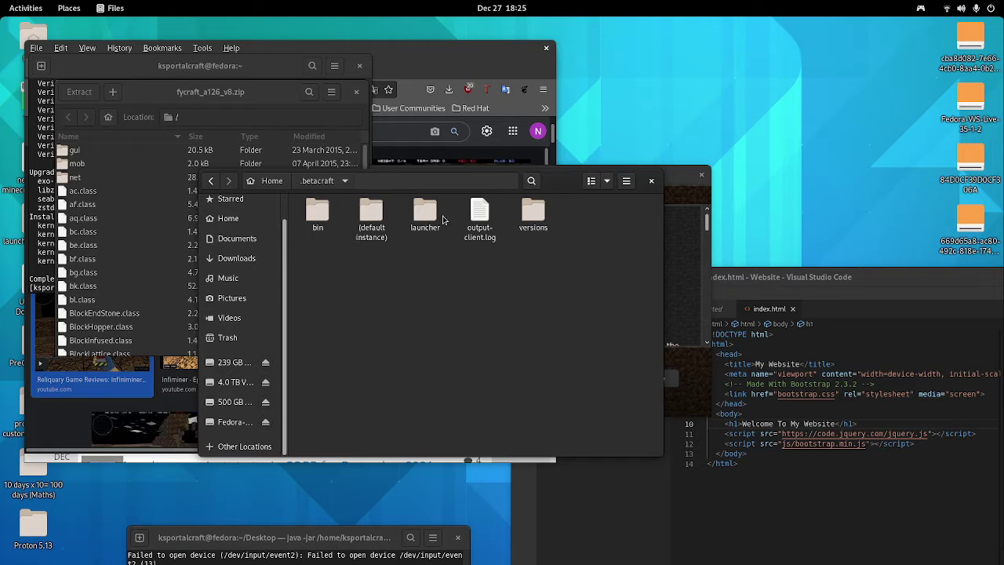
double_click(534, 212)
scroll(471, 337, down, 1)
scroll(470, 337, up, 1)
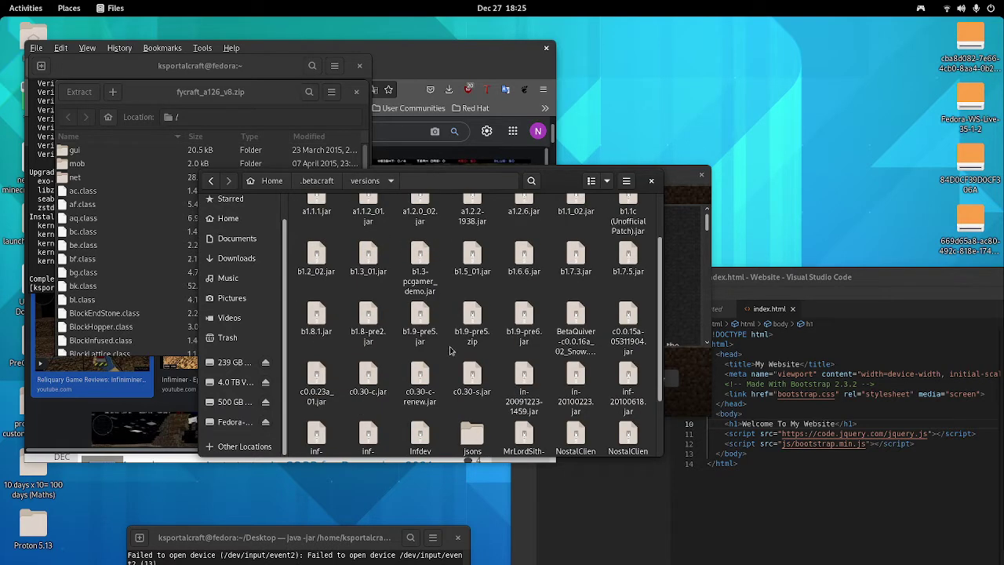
scroll(461, 334, up, 1)
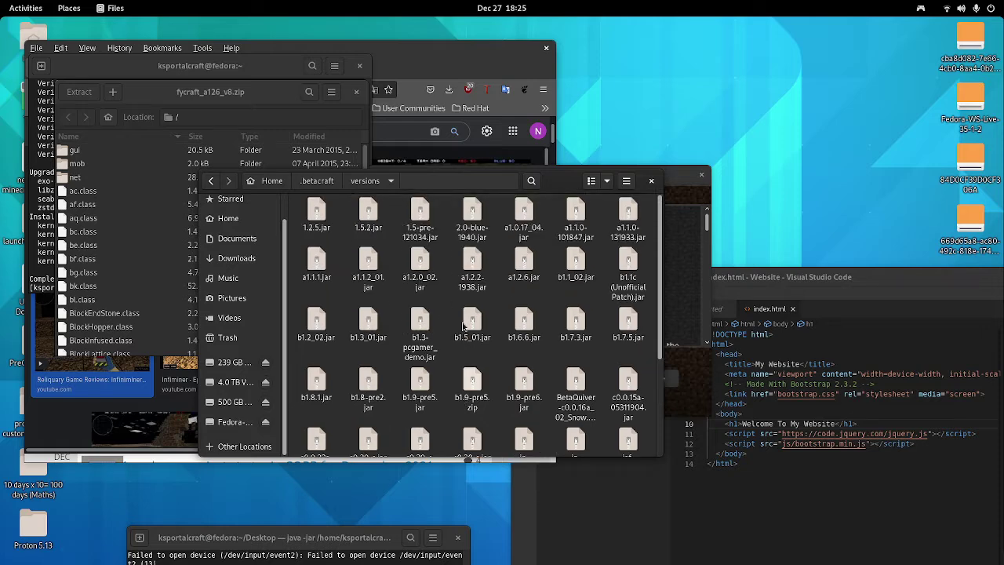
Step: Open a1.2.6.jar in Engrampa Archive Manager and move its window to the right
right_click(532, 258)
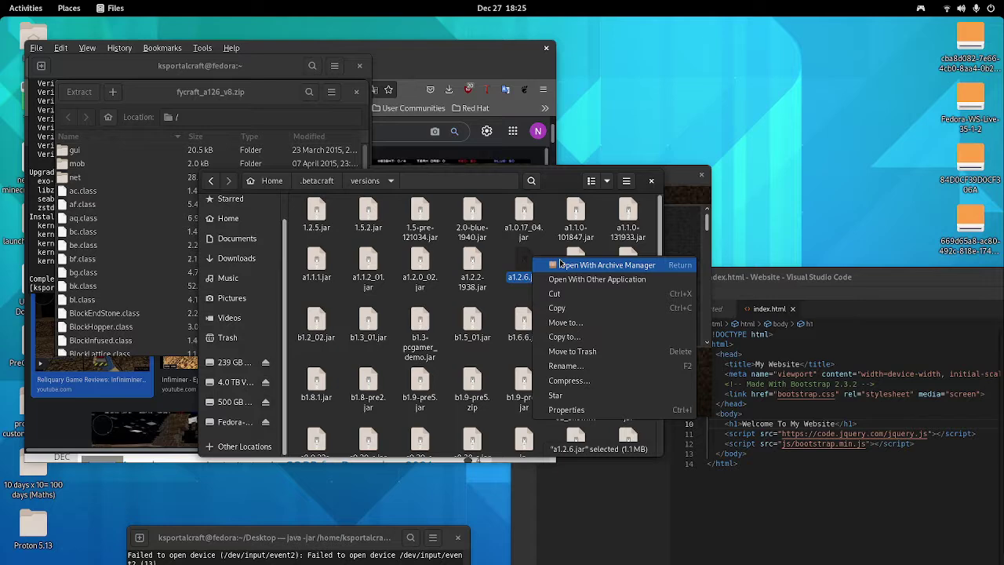
click(560, 264)
drag(327, 100, 691, 125)
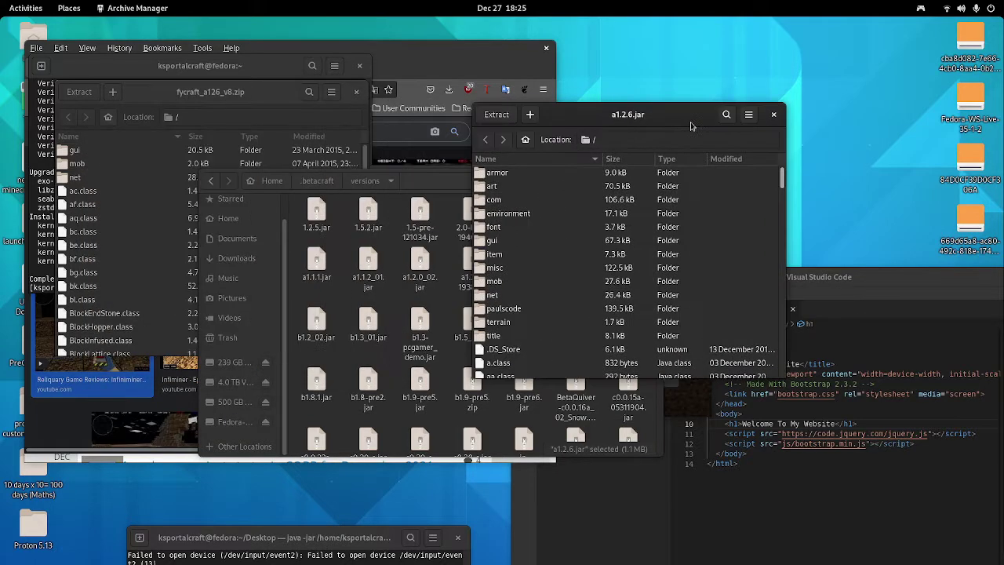
right_click(538, 268)
click(363, 340)
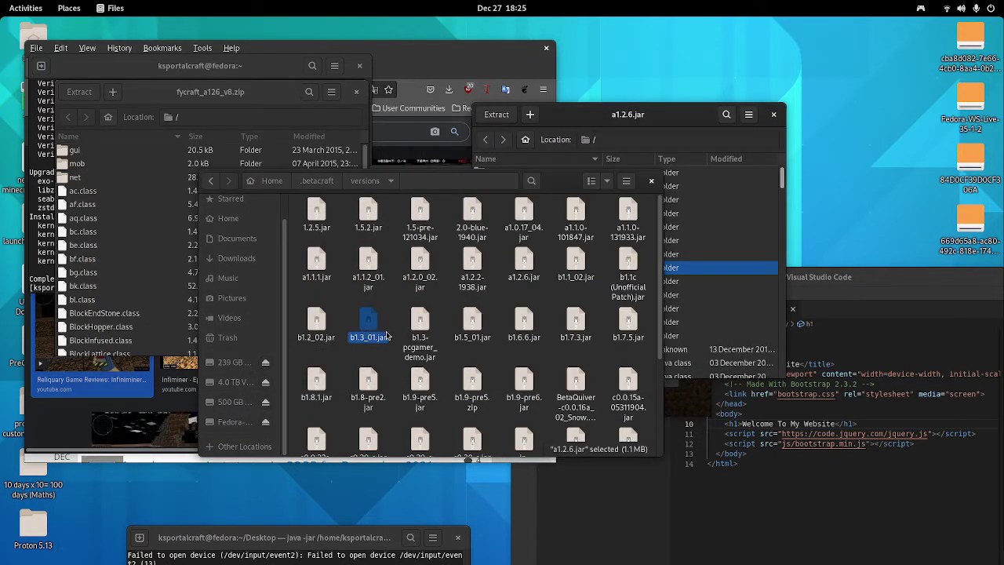
right_click(523, 260)
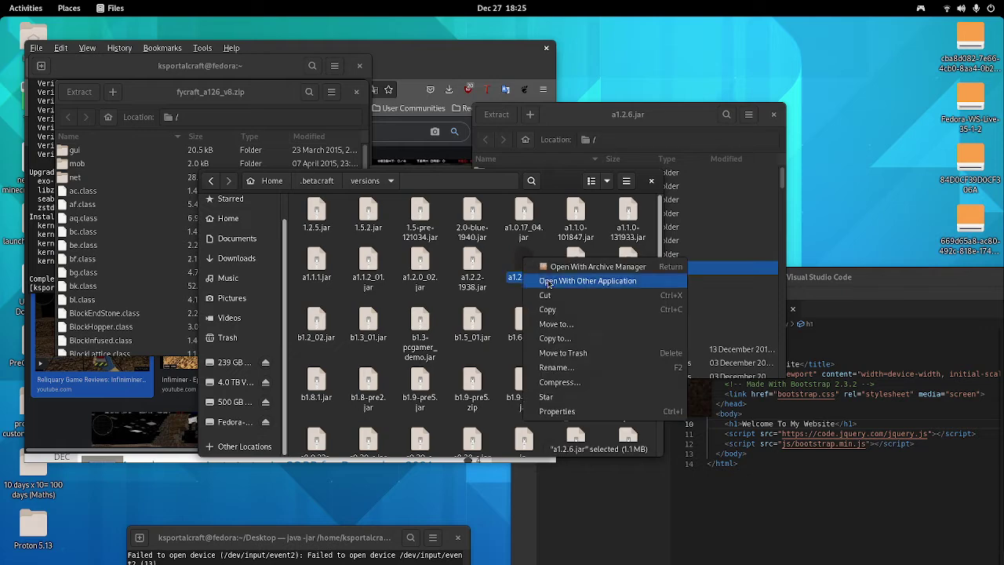
click(584, 281)
double_click(418, 259)
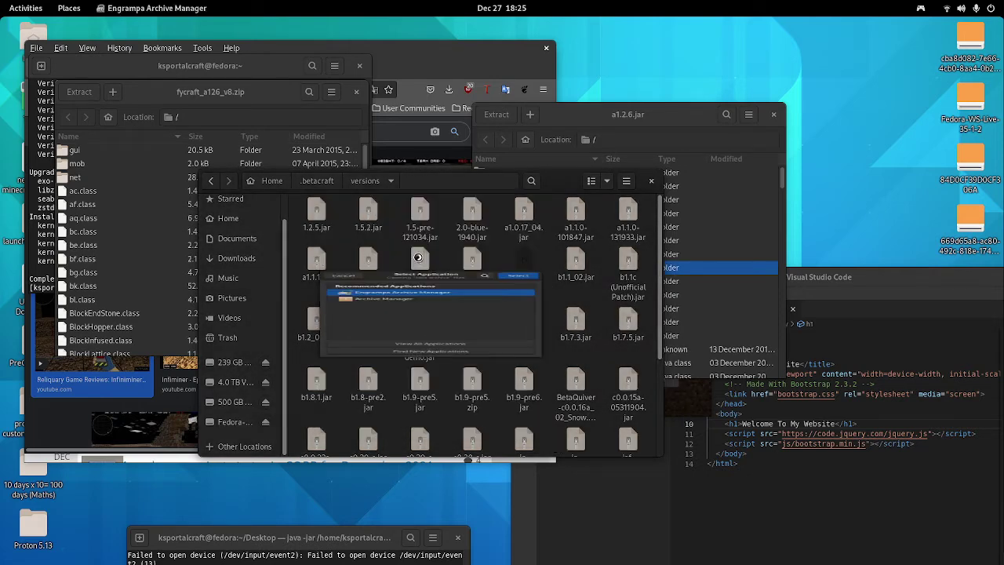
drag(208, 117, 609, 130)
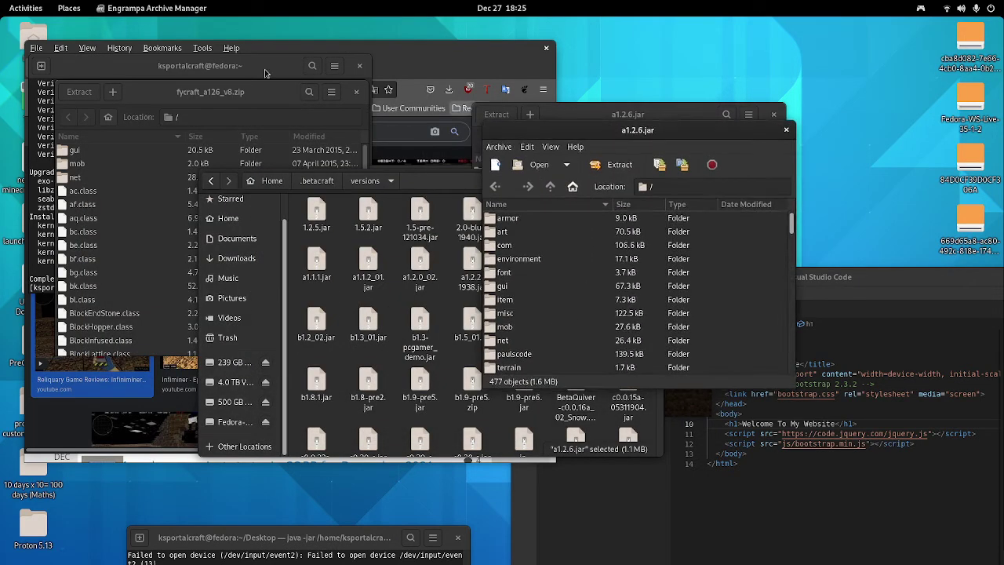
Step: Bring the FyCraft zip window forward and sort its files by size
mouse_move(217, 92)
mouse_down()
mouse_move(201, 98)
mouse_move(214, 130)
mouse_up()
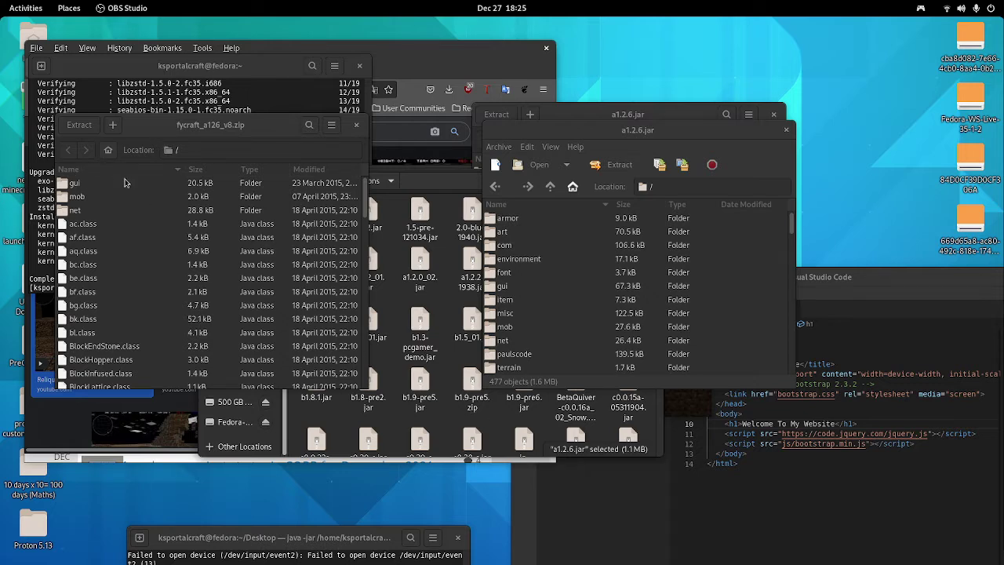
scroll(635, 298, down, 2)
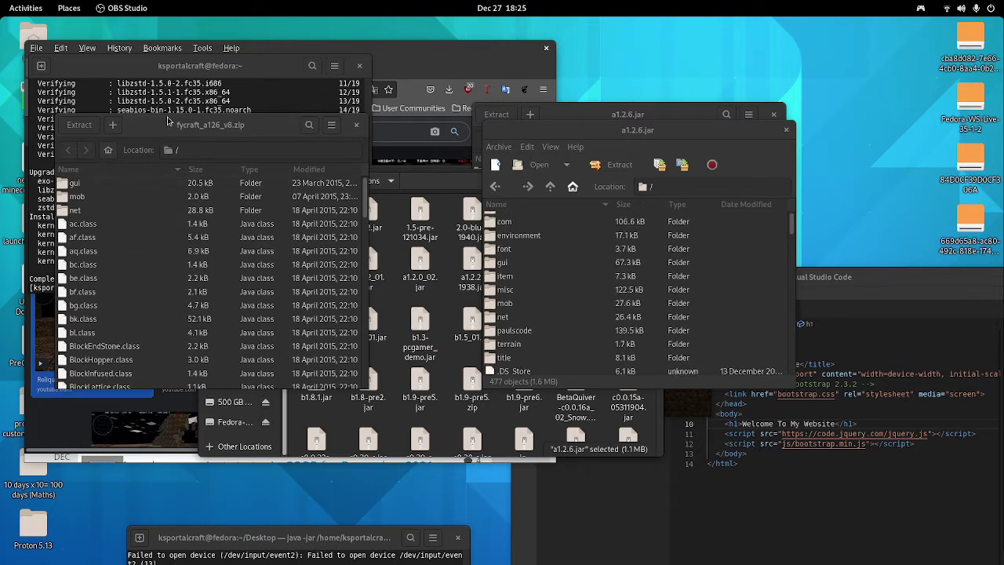
scroll(682, 314, up, 2)
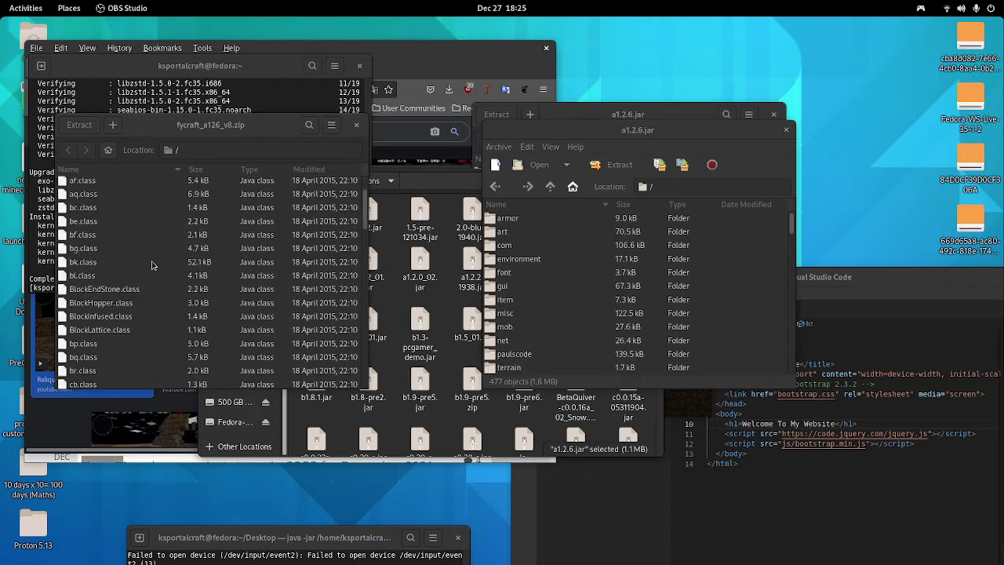
click(196, 170)
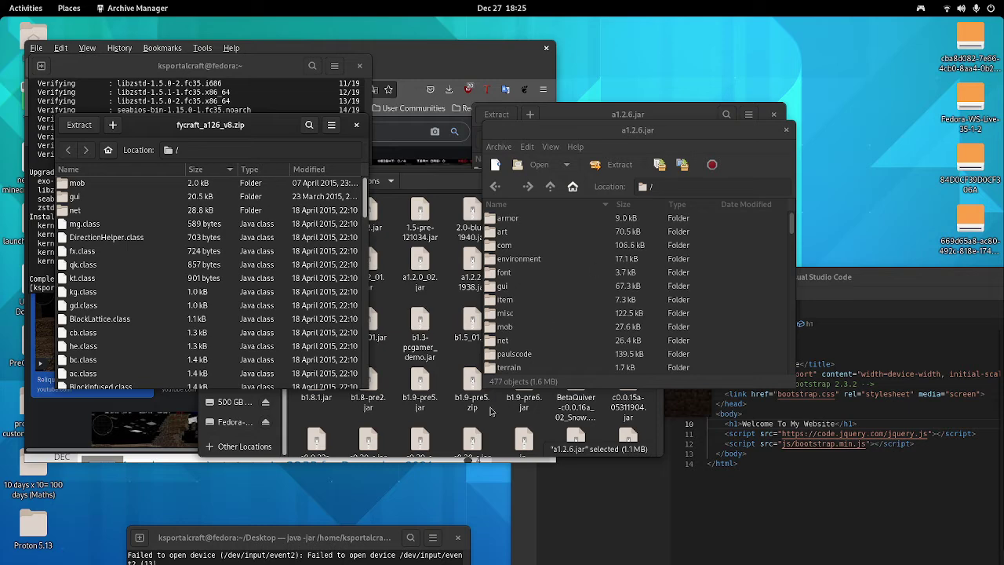
Step: Open fycraft_a126_v8.zip from its folder in Engrampa and move the file manager aside
click(449, 89)
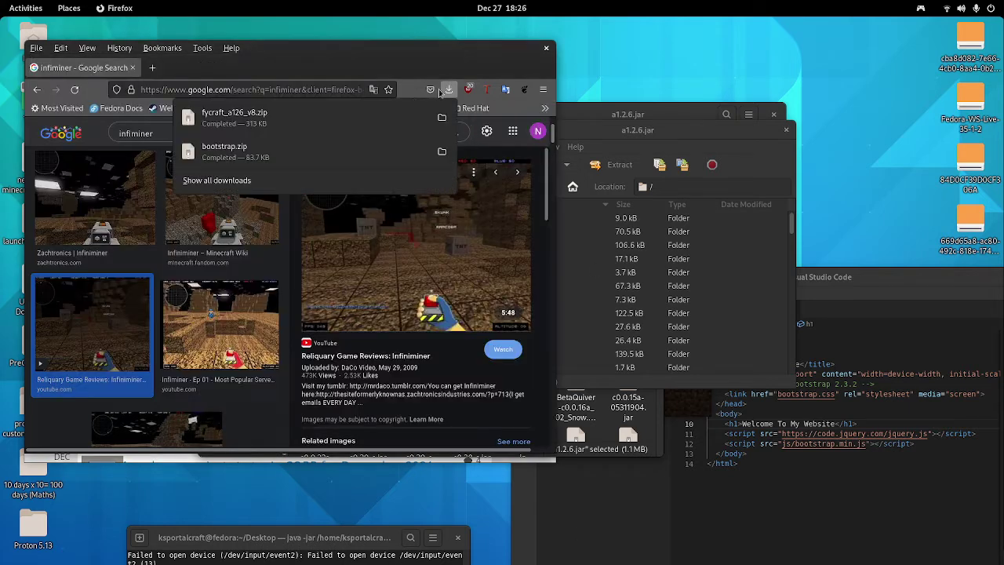
click(442, 125)
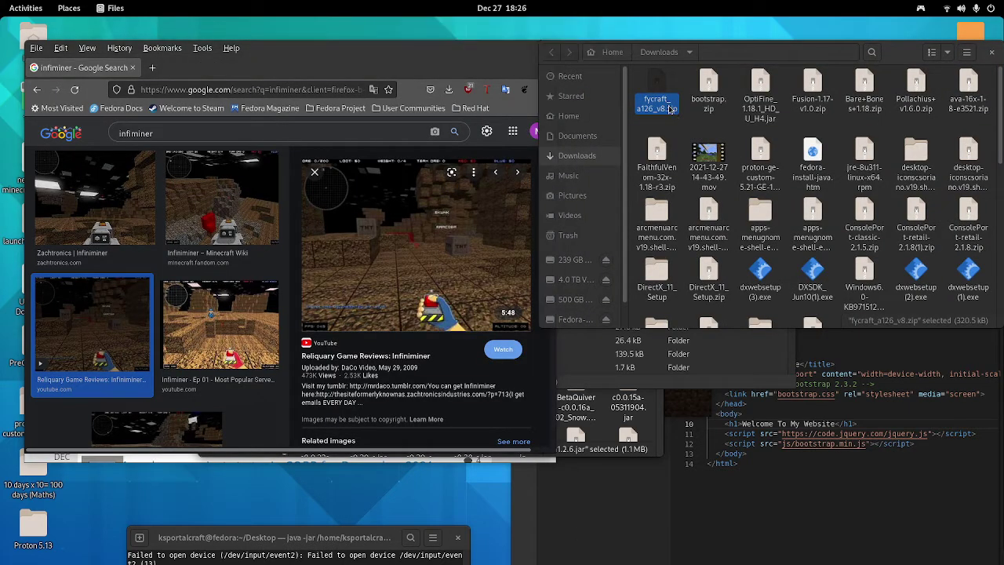
right_click(666, 108)
click(713, 132)
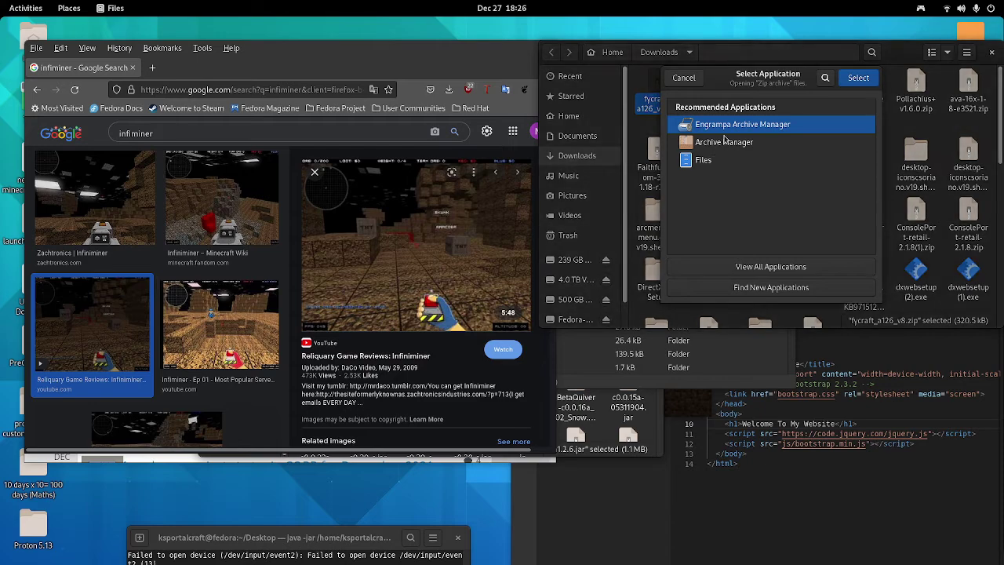
double_click(747, 138)
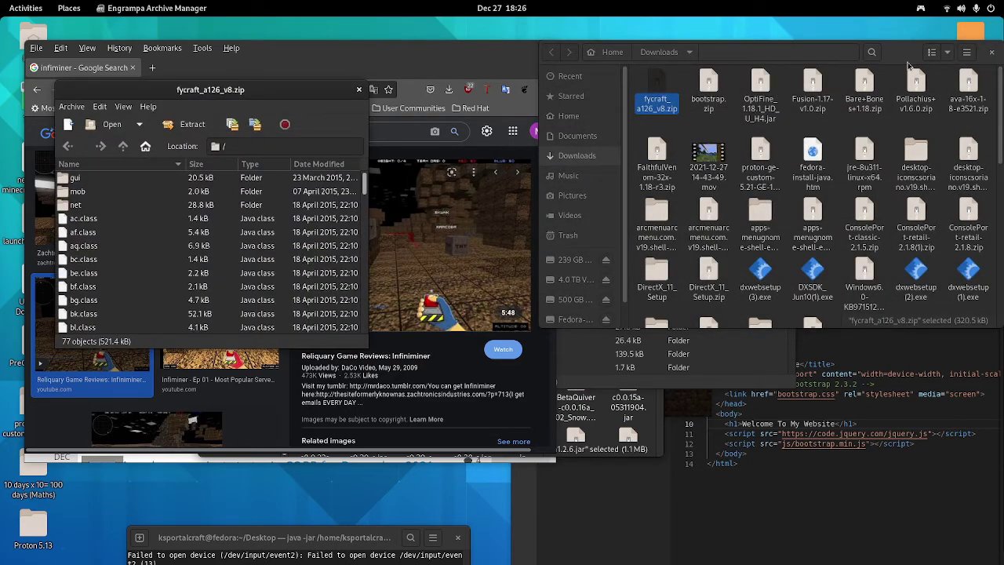
mouse_move(902, 62)
mouse_down()
mouse_move(657, 458)
mouse_move(464, 564)
mouse_up()
Step: Browse the zip window's View and Edit menus to reach Select All
click(122, 106)
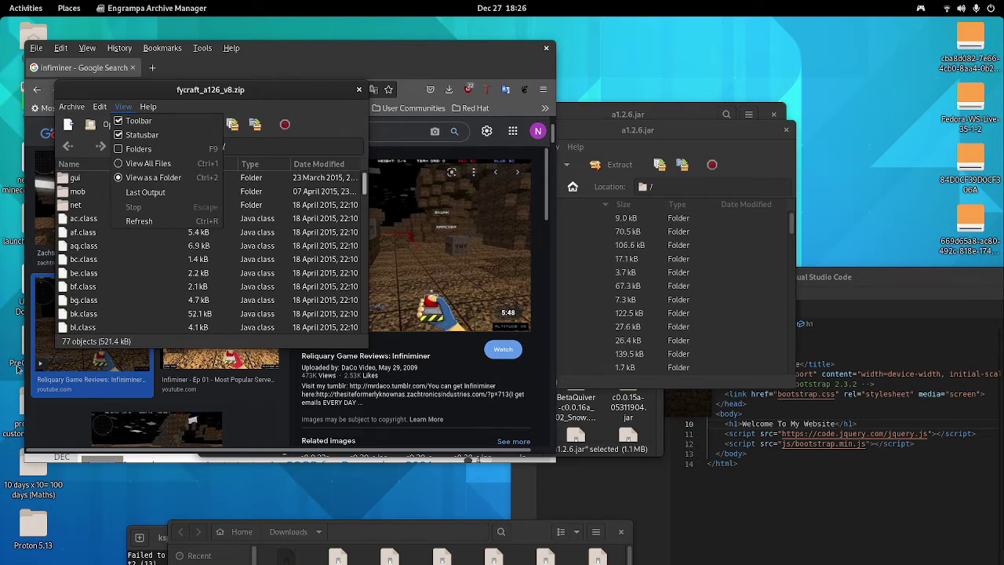
click(94, 129)
click(101, 107)
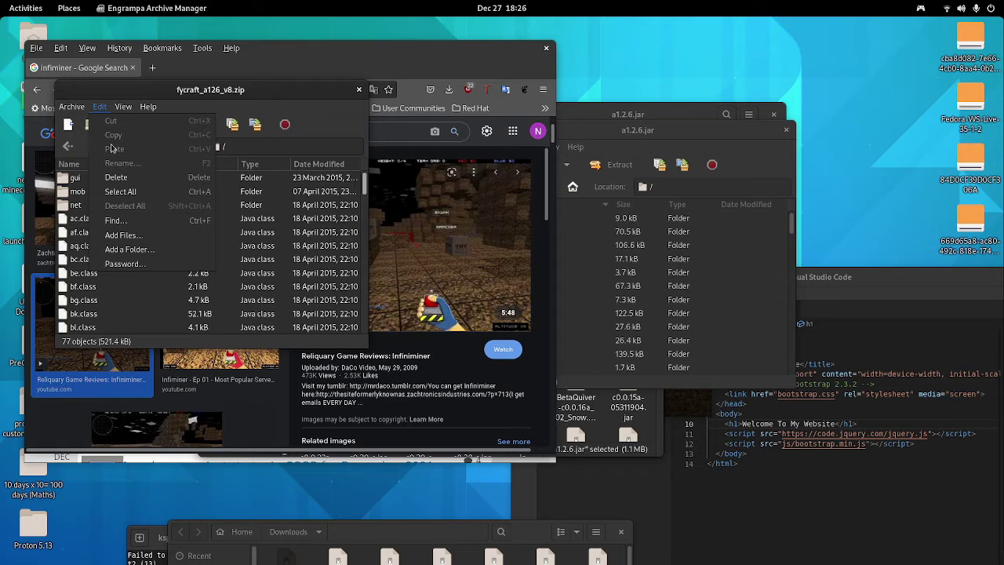
mouse_move(77, 111)
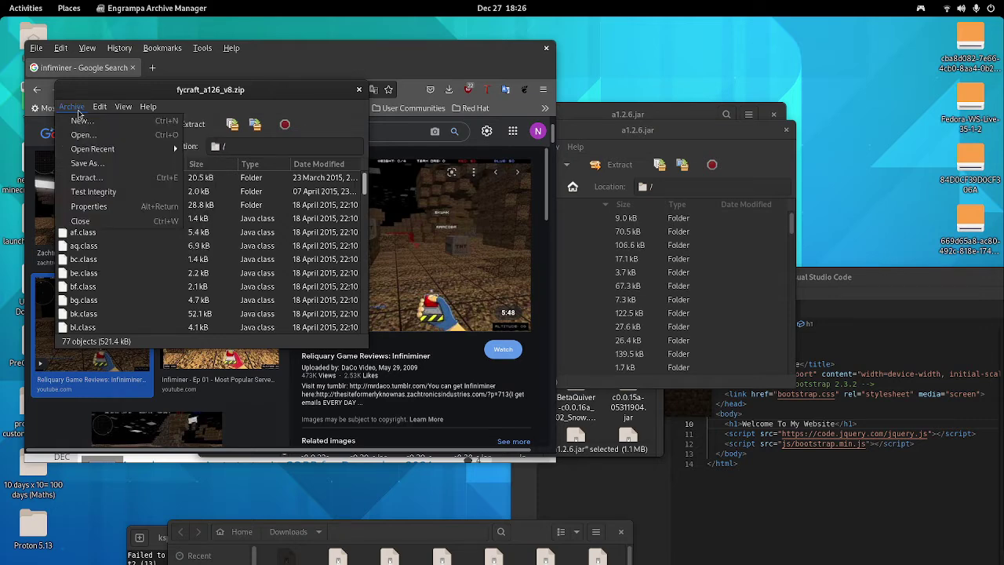
key(Up)
key(Up)
key(Up)
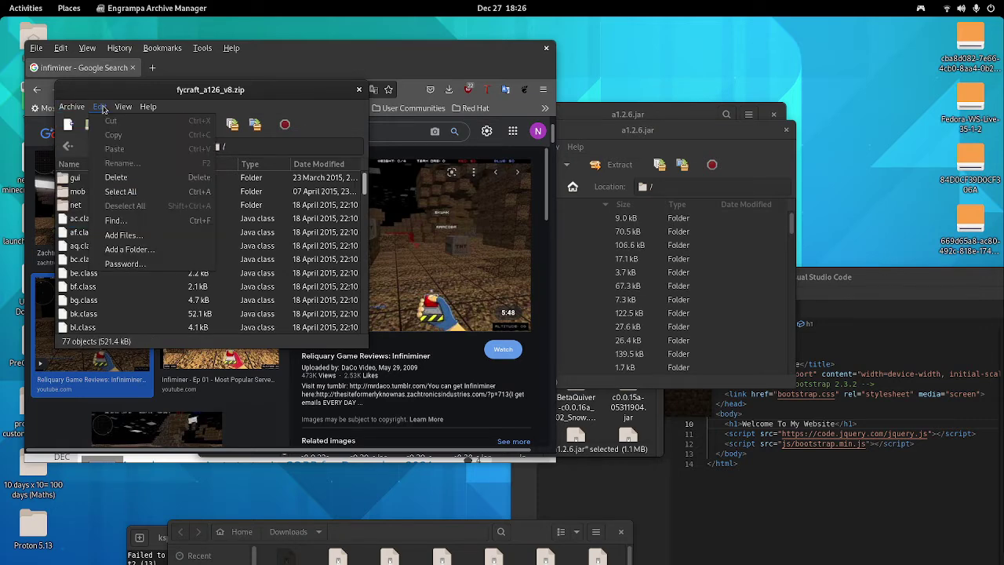
Step: Select all FyCraft files and drag them into the a1.2.6.jar window, replacing originals
click(143, 191)
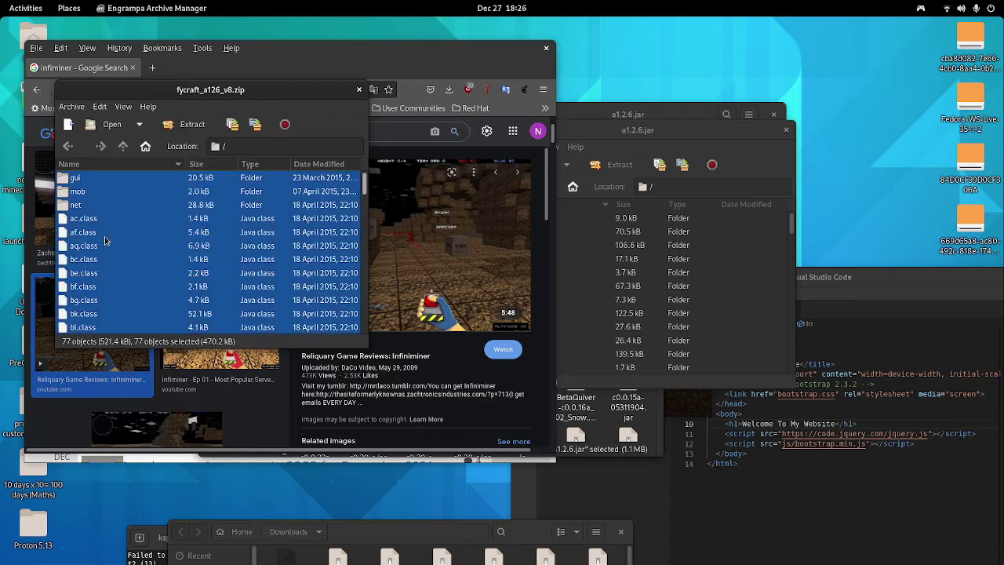
mouse_move(105, 235)
mouse_down()
mouse_move(487, 243)
mouse_move(631, 308)
mouse_up()
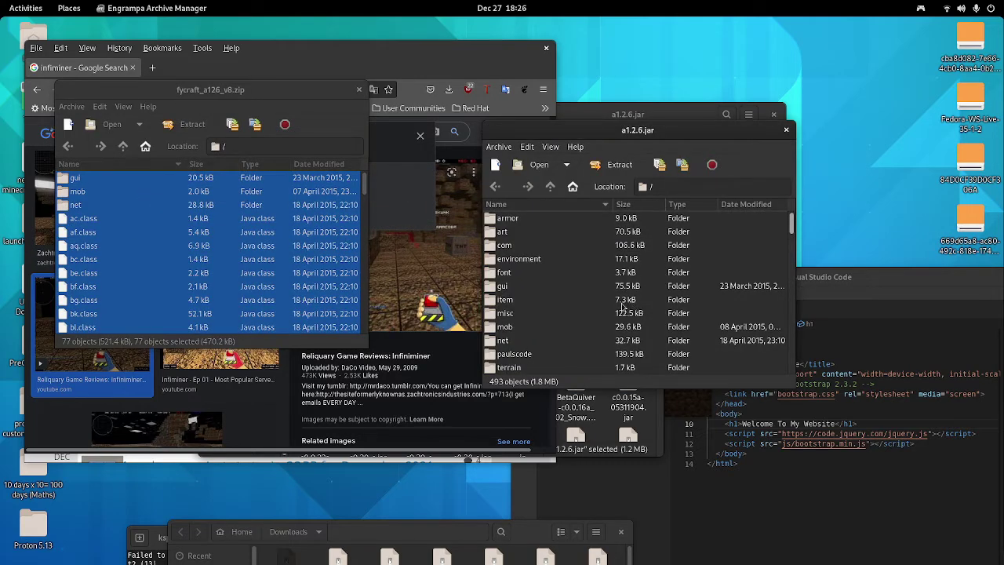
scroll(620, 306, down, 5)
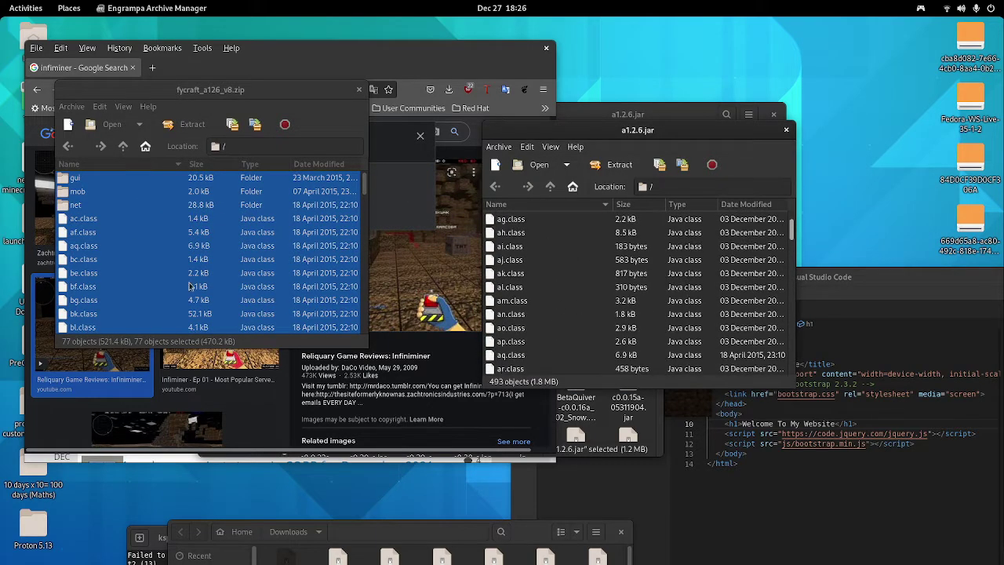
scroll(648, 310, down, 3)
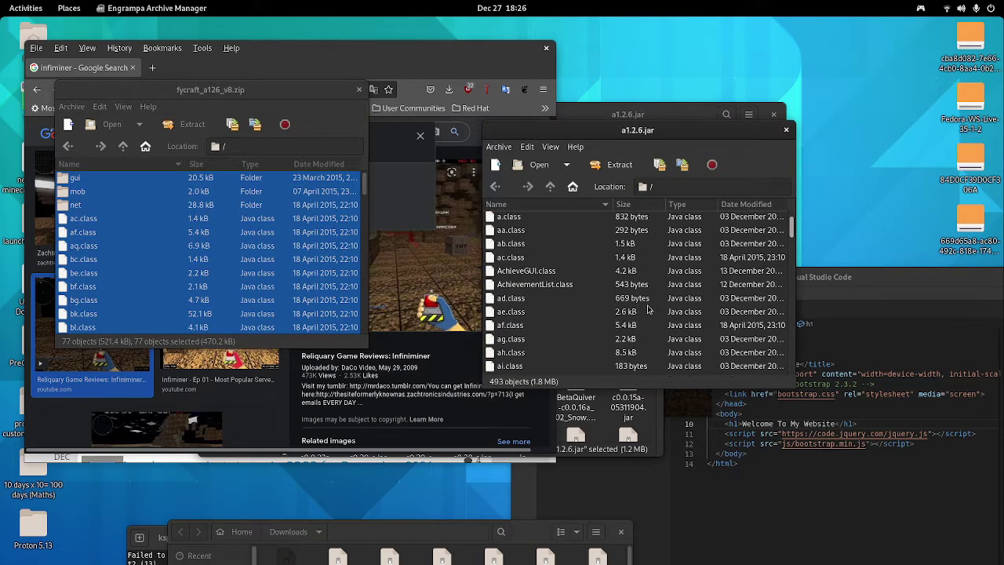
scroll(666, 305, down, 5)
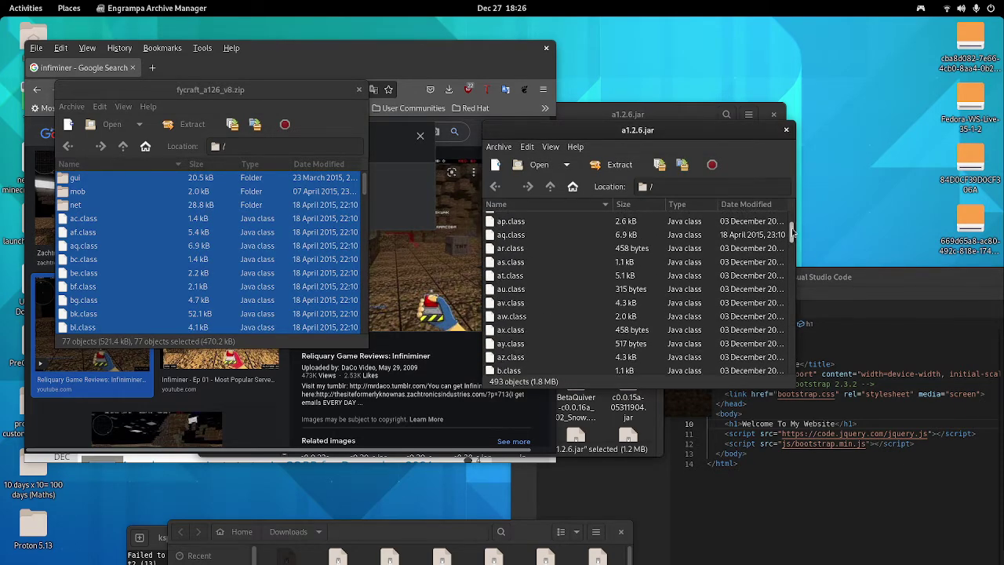
mouse_move(781, 239)
mouse_down()
mouse_move(705, 369)
mouse_move(656, 366)
mouse_move(654, 345)
mouse_up()
scroll(654, 345, up, 5)
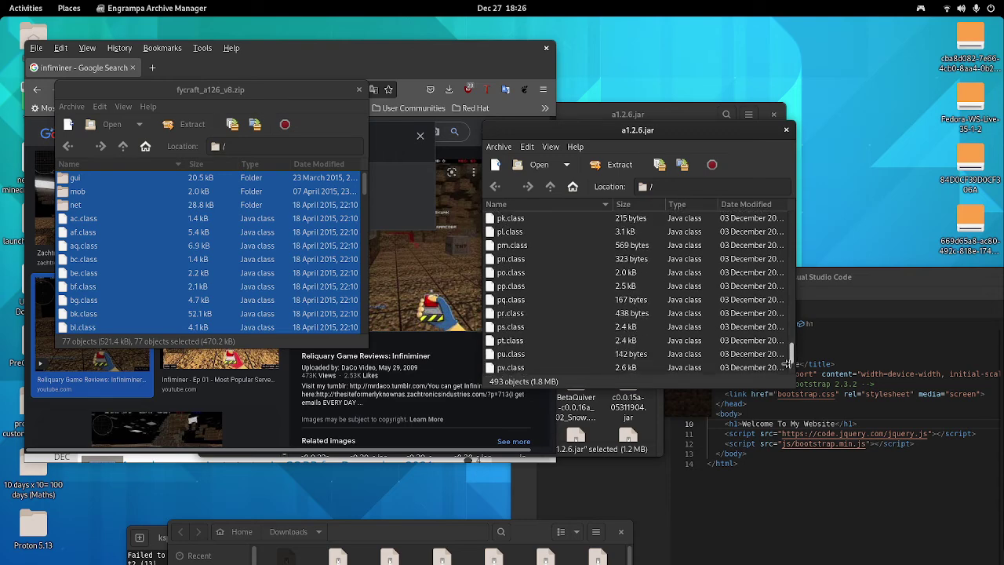
Step: Widen the jar window, place it beside the zip, and review the updated entries
drag(792, 353, 818, 353)
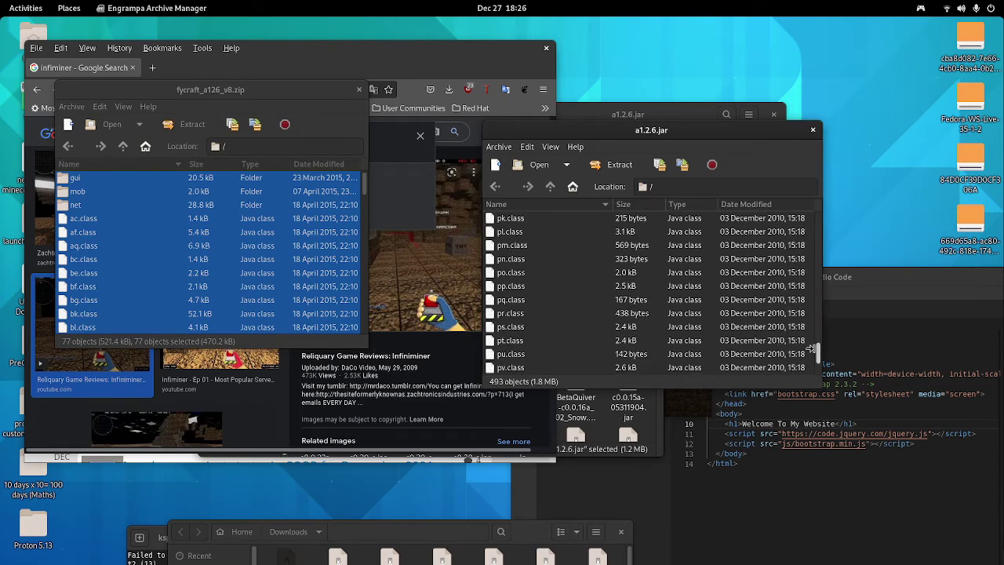
drag(665, 119, 498, 123)
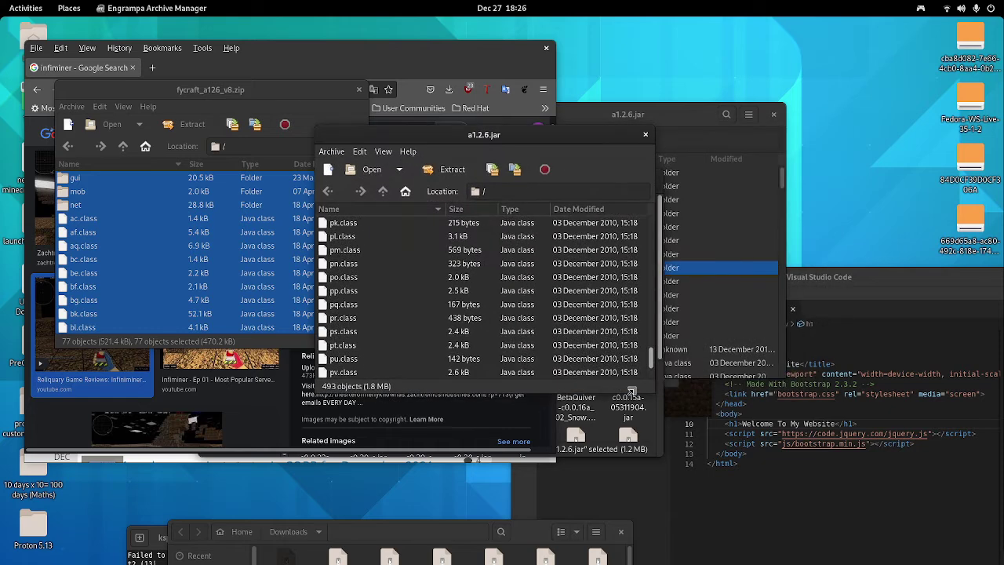
scroll(328, 325, up, 10)
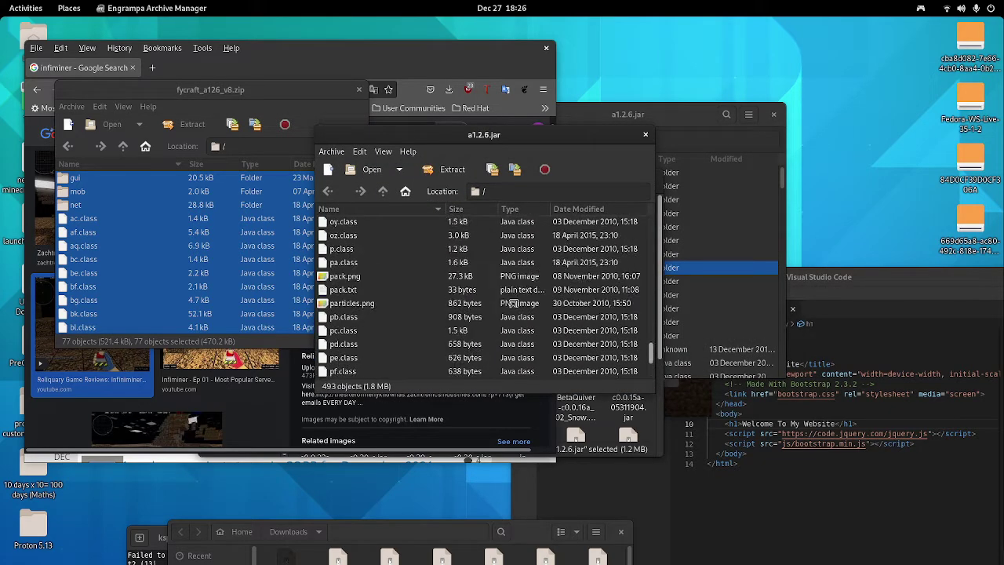
scroll(328, 326, up, 10)
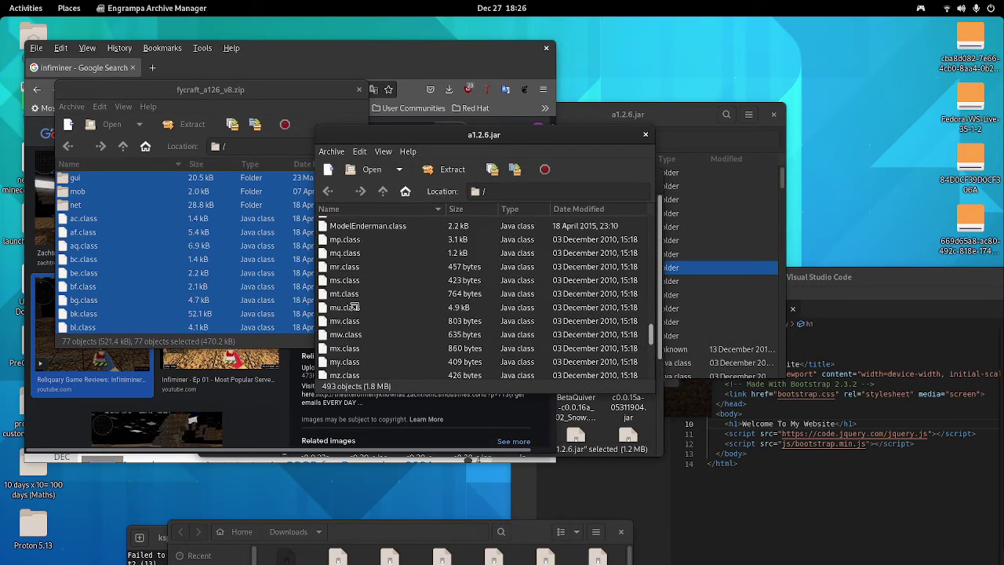
scroll(400, 236, up, 8)
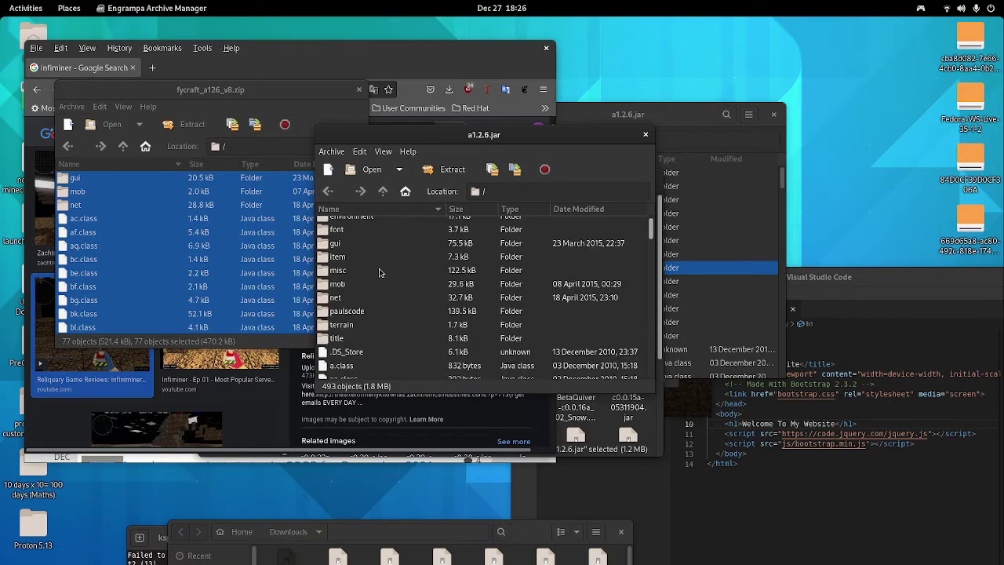
Step: Delete World 1 in the Fycraft Edition game, generate a new world, and start a chat command
mouse_move(1, 1)
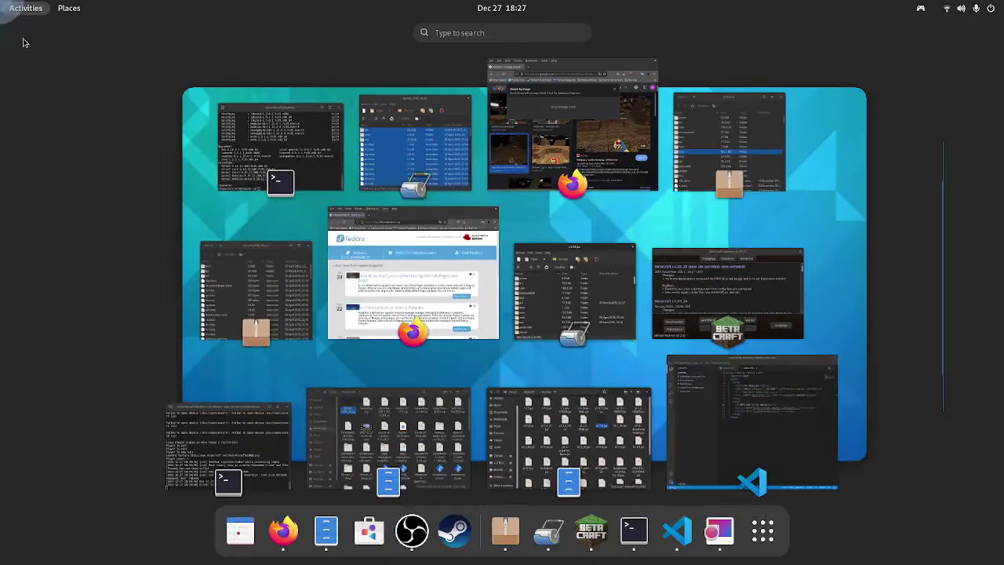
click(754, 294)
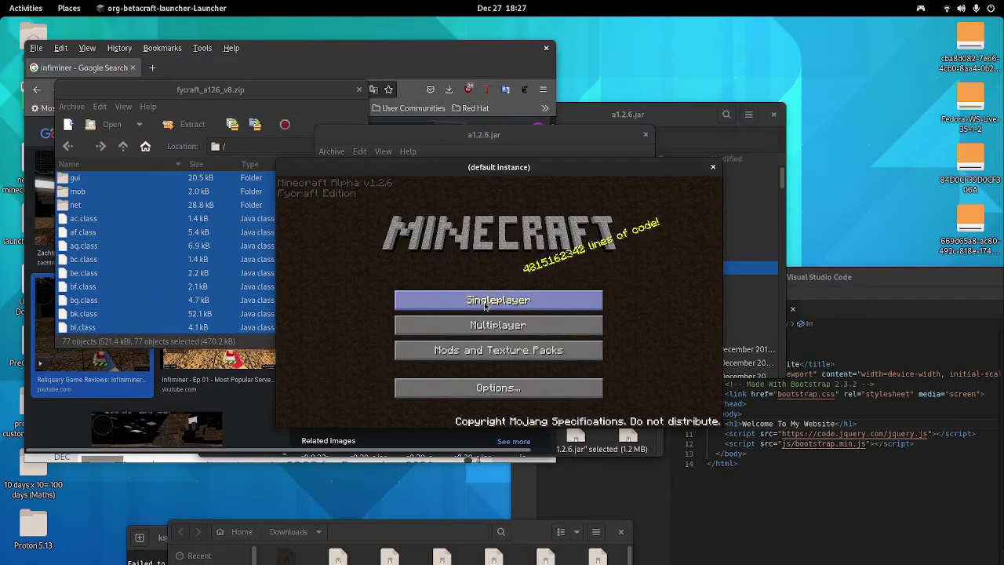
click(475, 301)
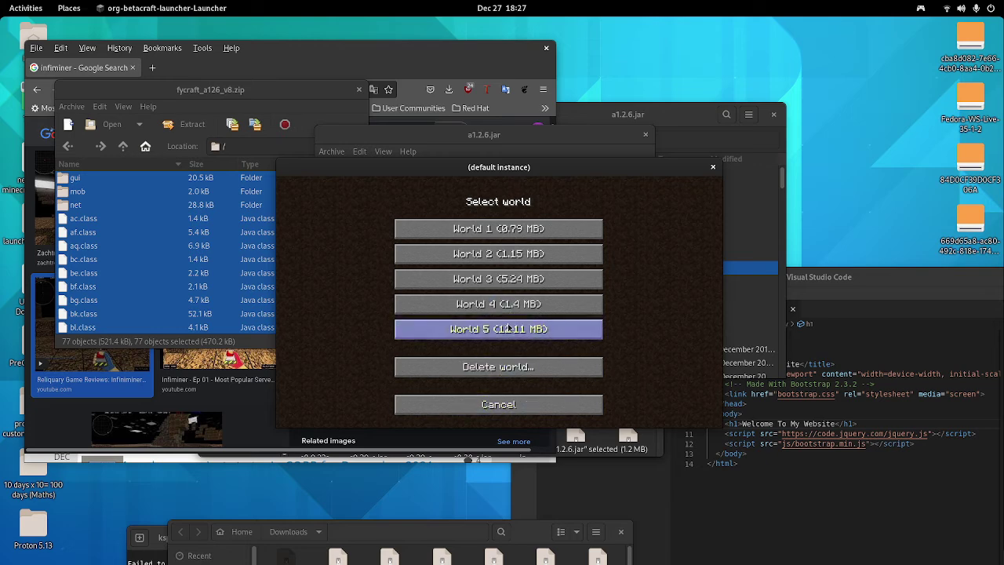
click(476, 366)
click(512, 235)
click(466, 328)
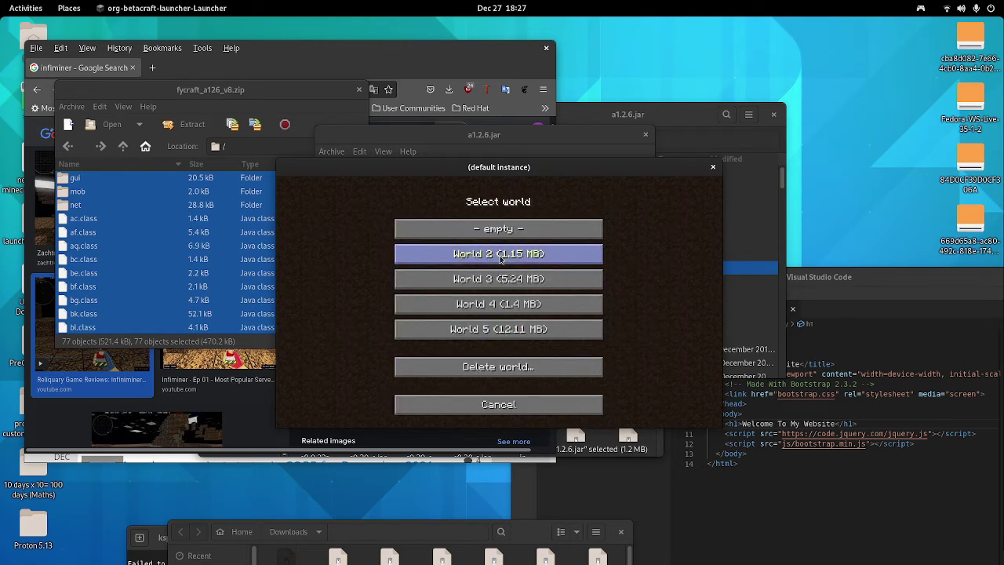
click(516, 231)
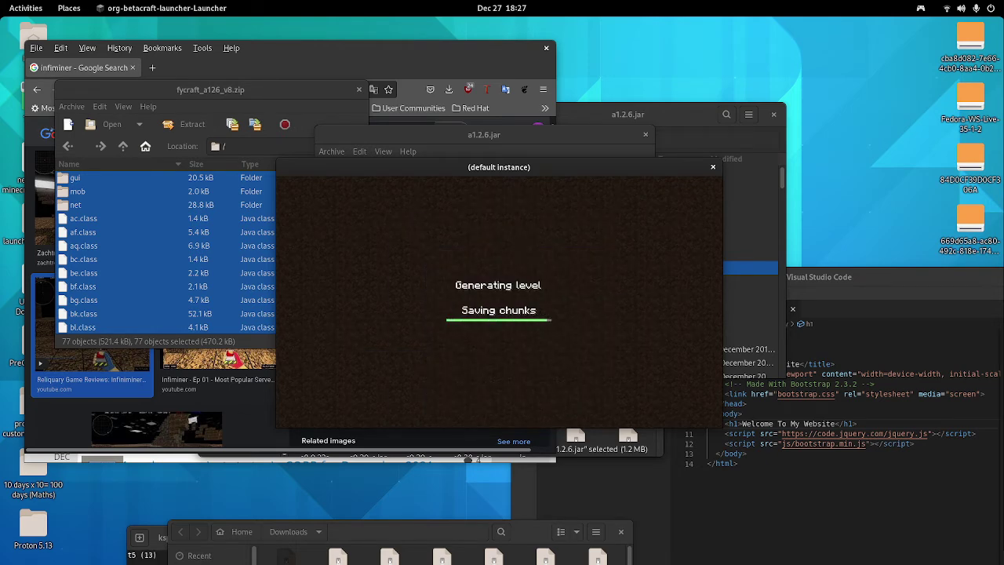
text(t/)
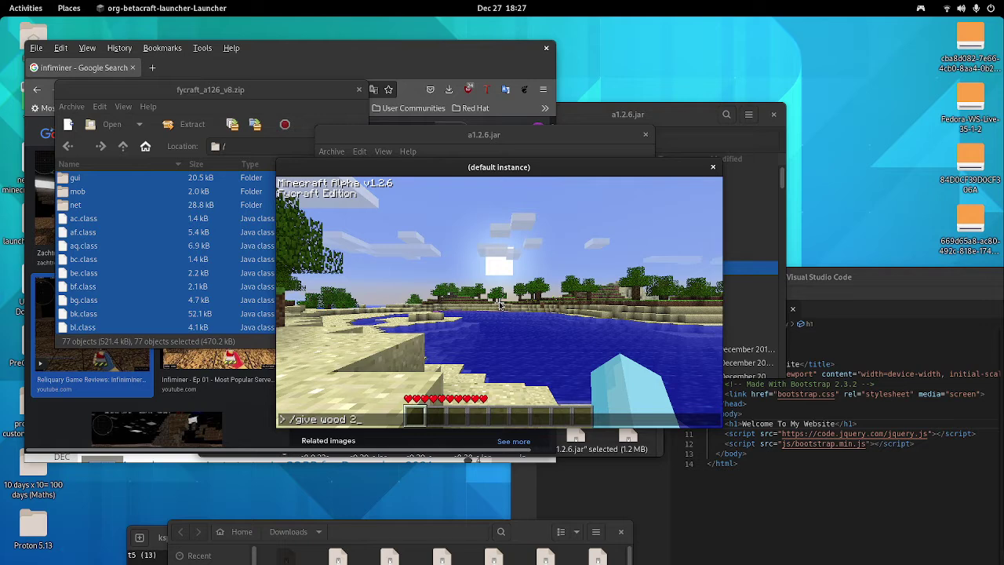
Step: Give yourself 23 wood and craft it into planks
key(Return)
key(e)
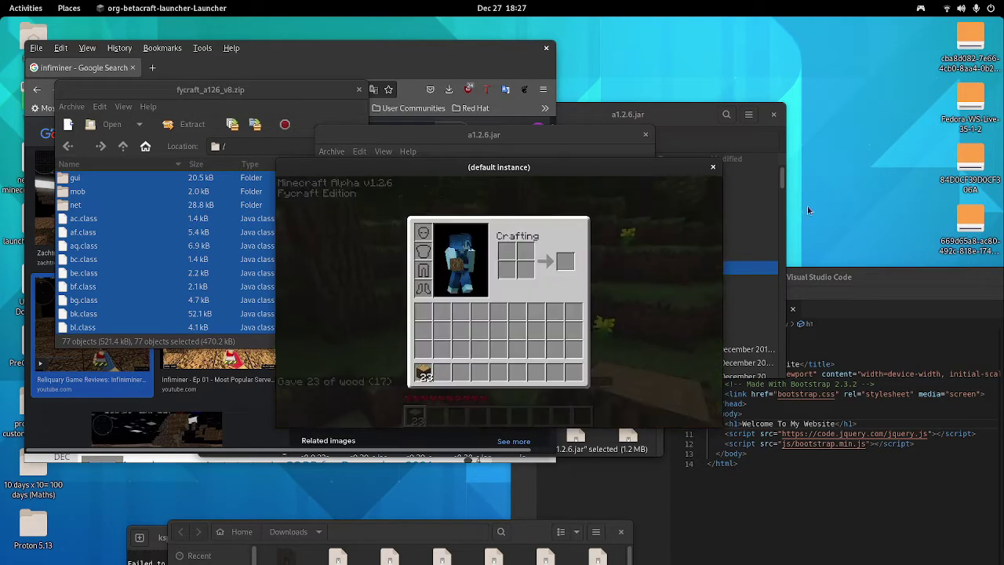
click(423, 373)
click(506, 271)
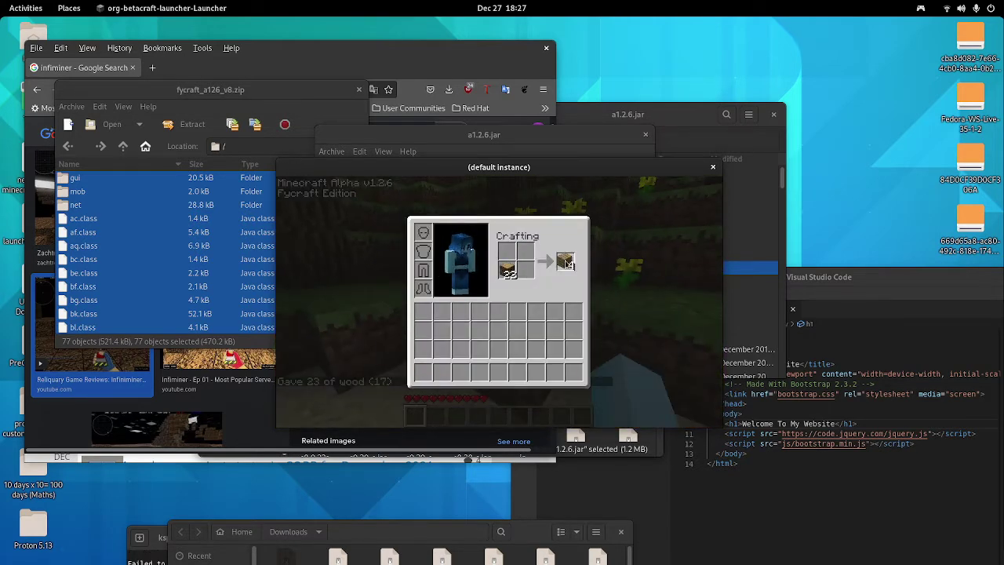
click(569, 262)
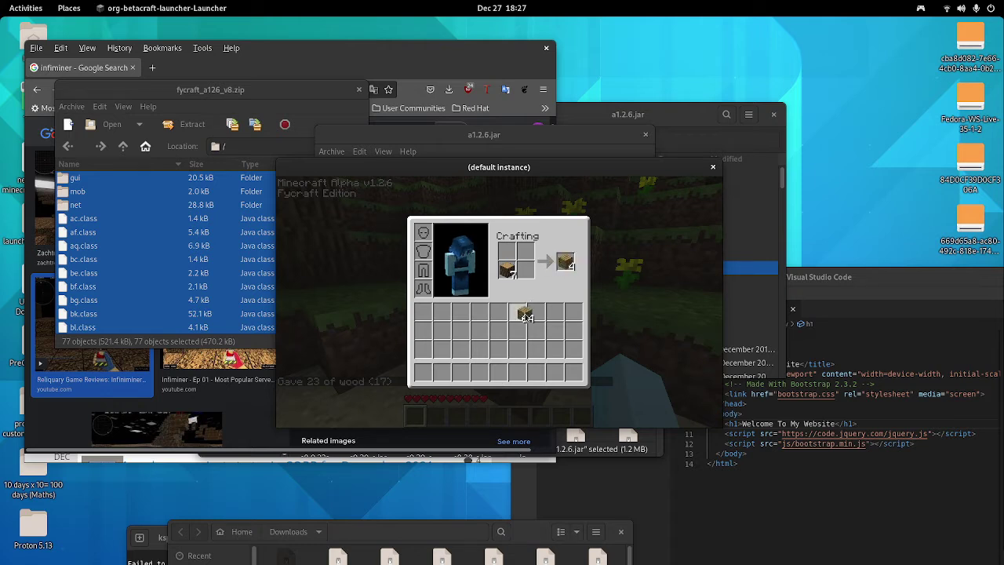
click(507, 270)
Step: Craft a crafting table from planks and put it in the hotbar
click(537, 330)
click(518, 312)
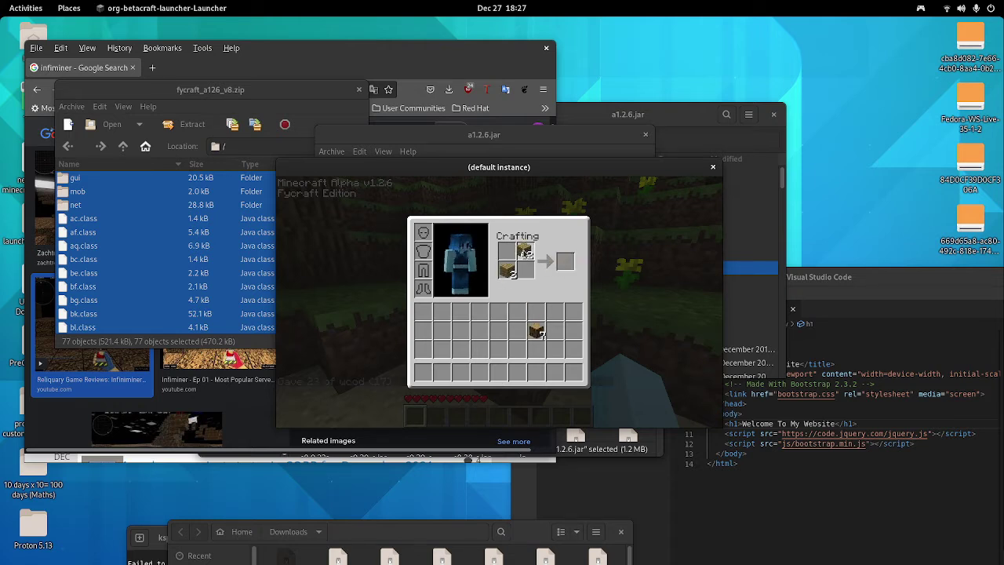
right_click(519, 271)
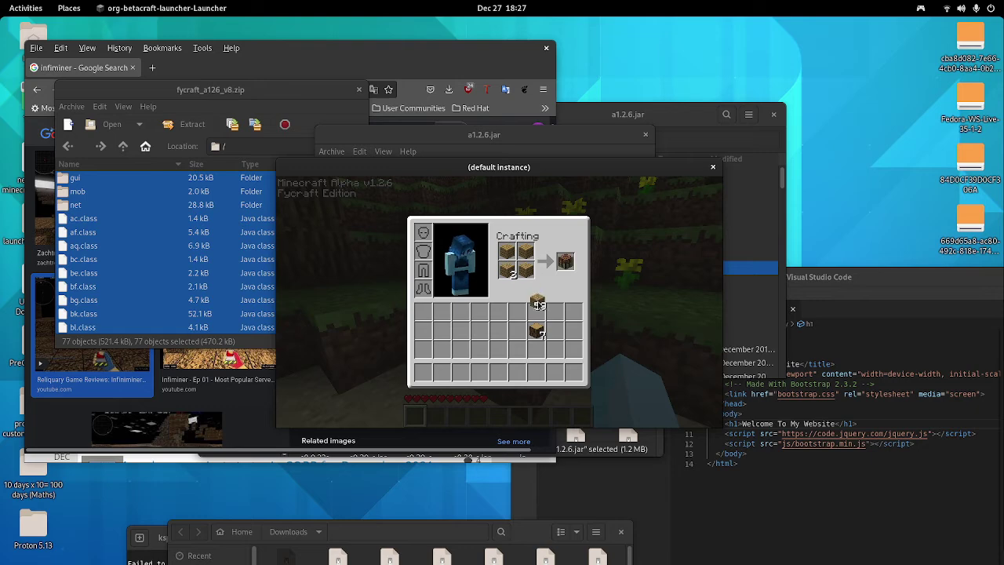
click(569, 265)
click(501, 373)
key(e)
Step: Place the crafting table, open its 3x3 grid and browse the item list
key(5)
right_click(498, 301)
right_click(498, 302)
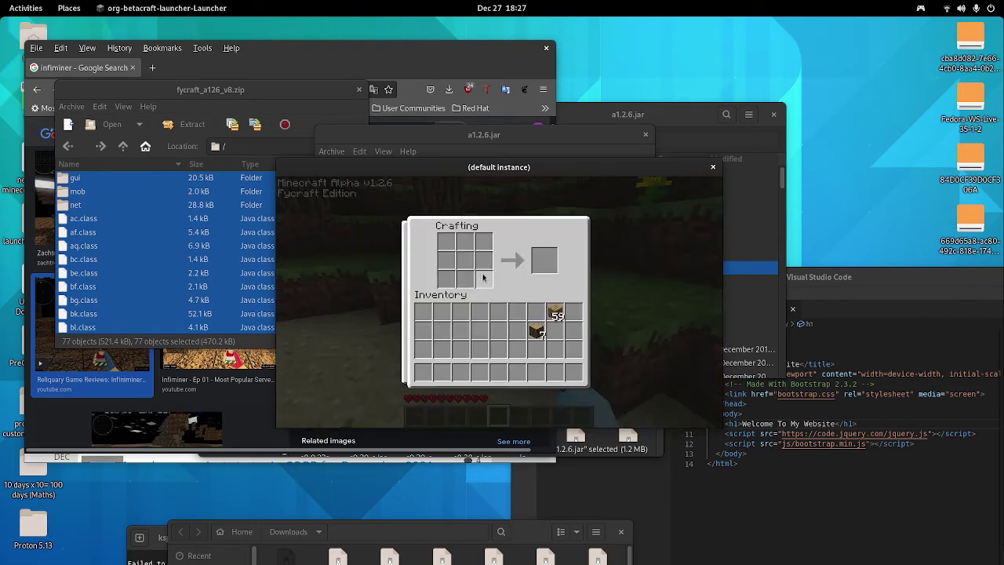
mouse_move(404, 298)
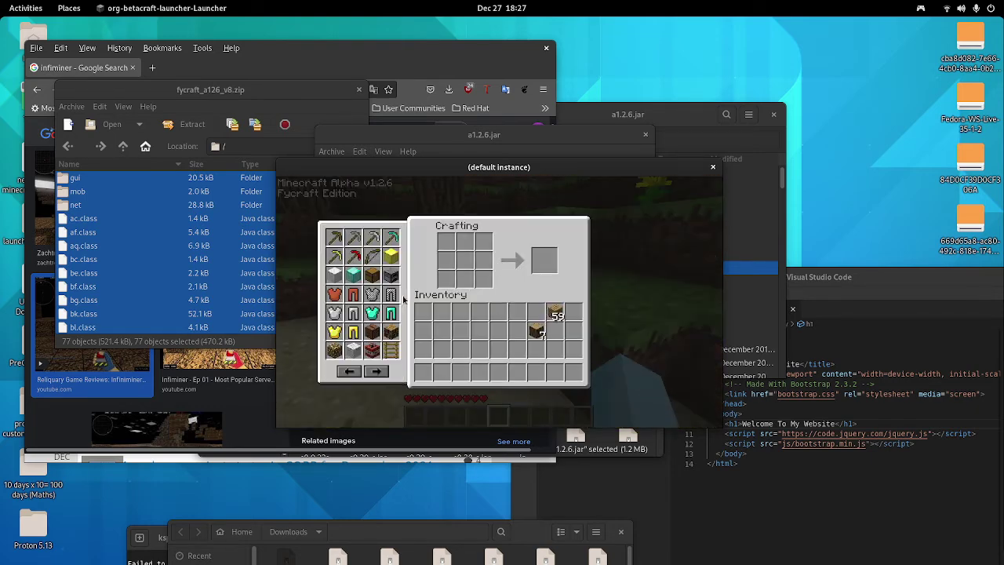
click(350, 371)
key(e)
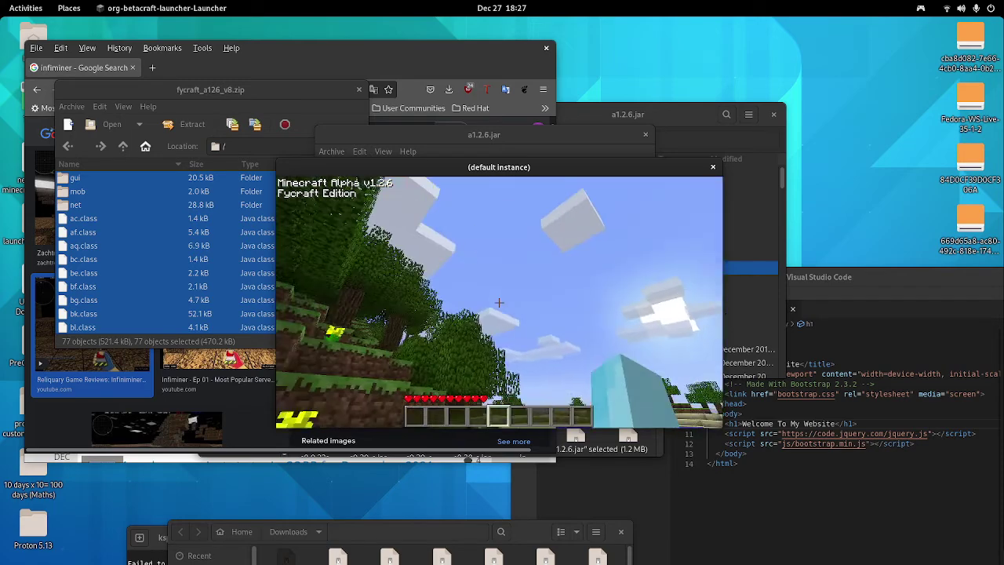
mouse_move(499, 301)
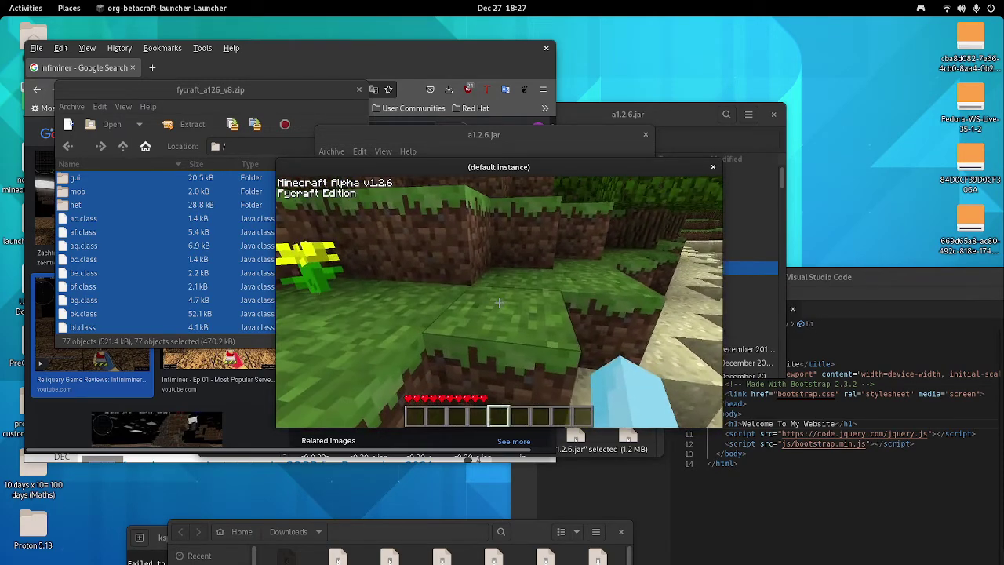